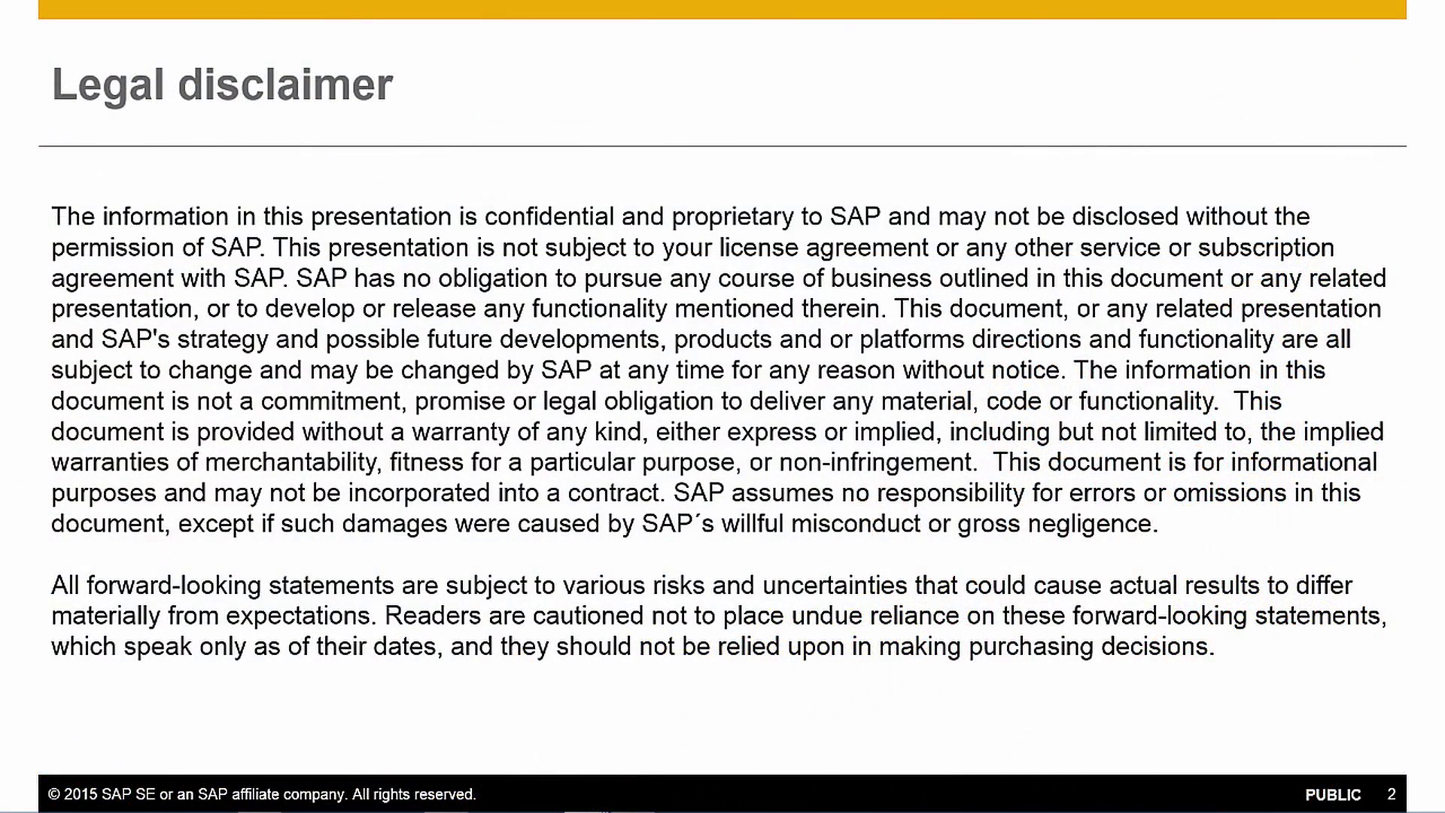
pyautogui.press('Right')
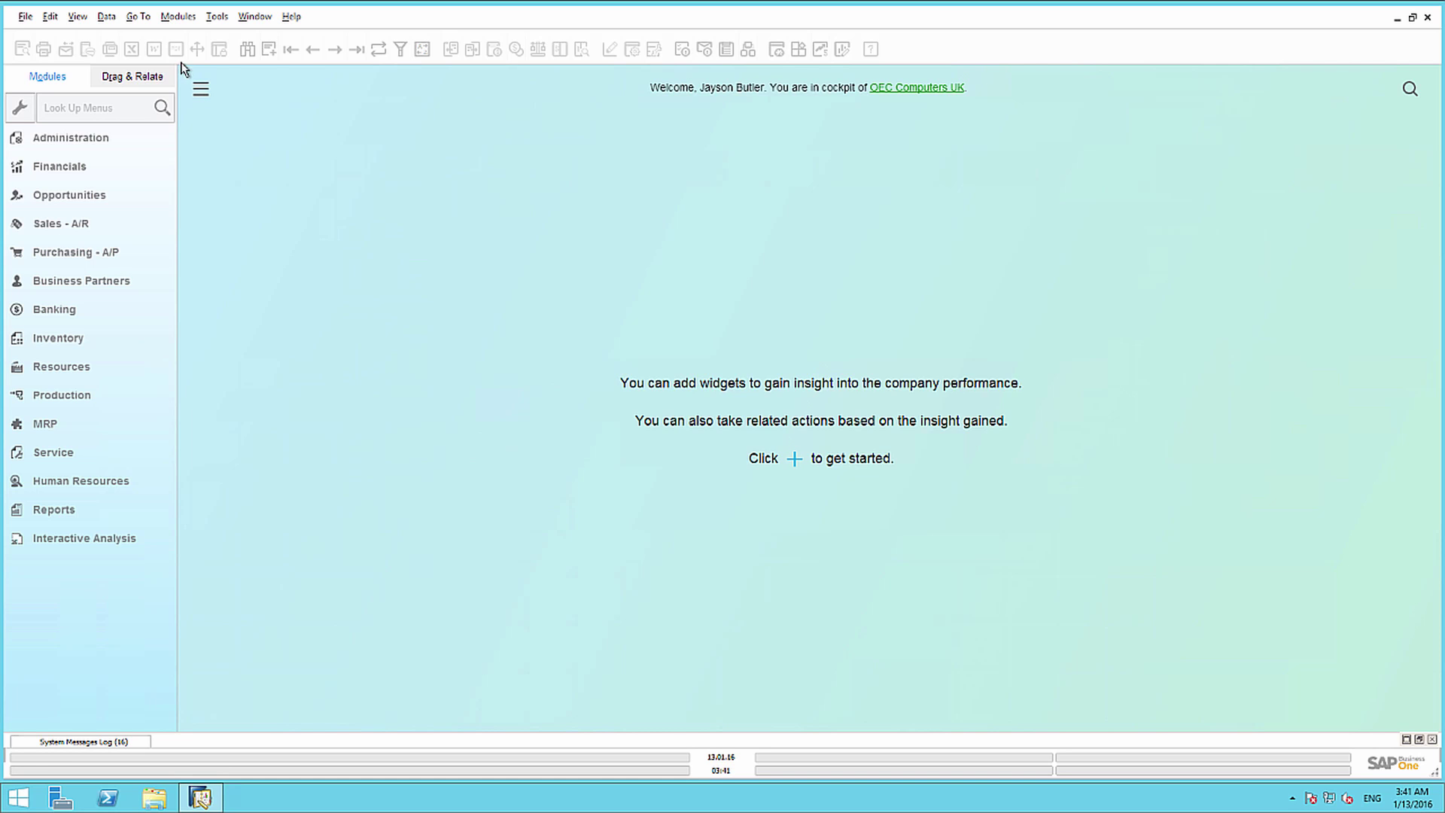
# Step: Open the recent eDOC_simple_XX_V1.spp project in Electronic File Manager: Format Definition
pyautogui.click(213, 18)
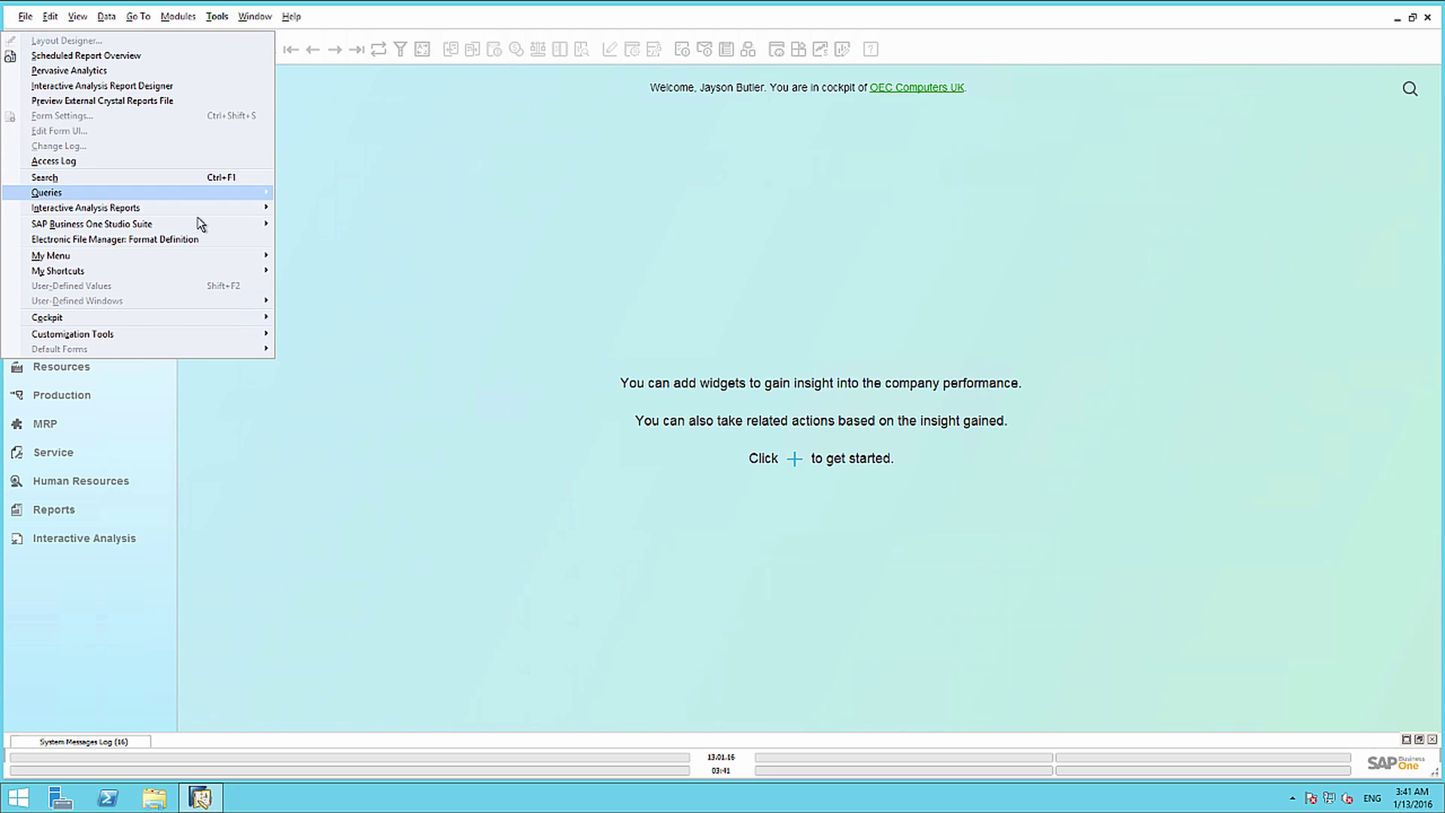
pyautogui.click(198, 241)
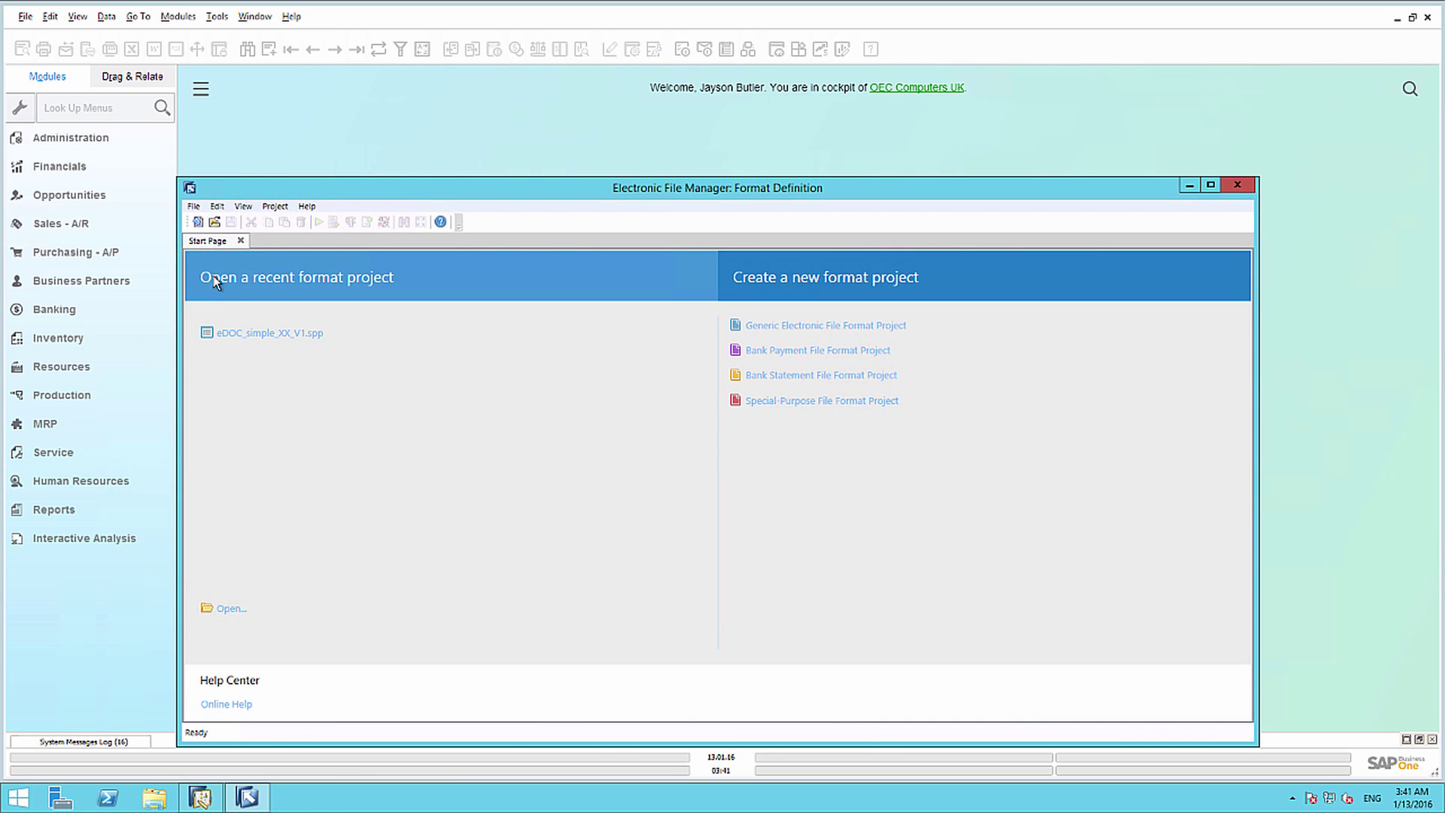
pyautogui.click(308, 340)
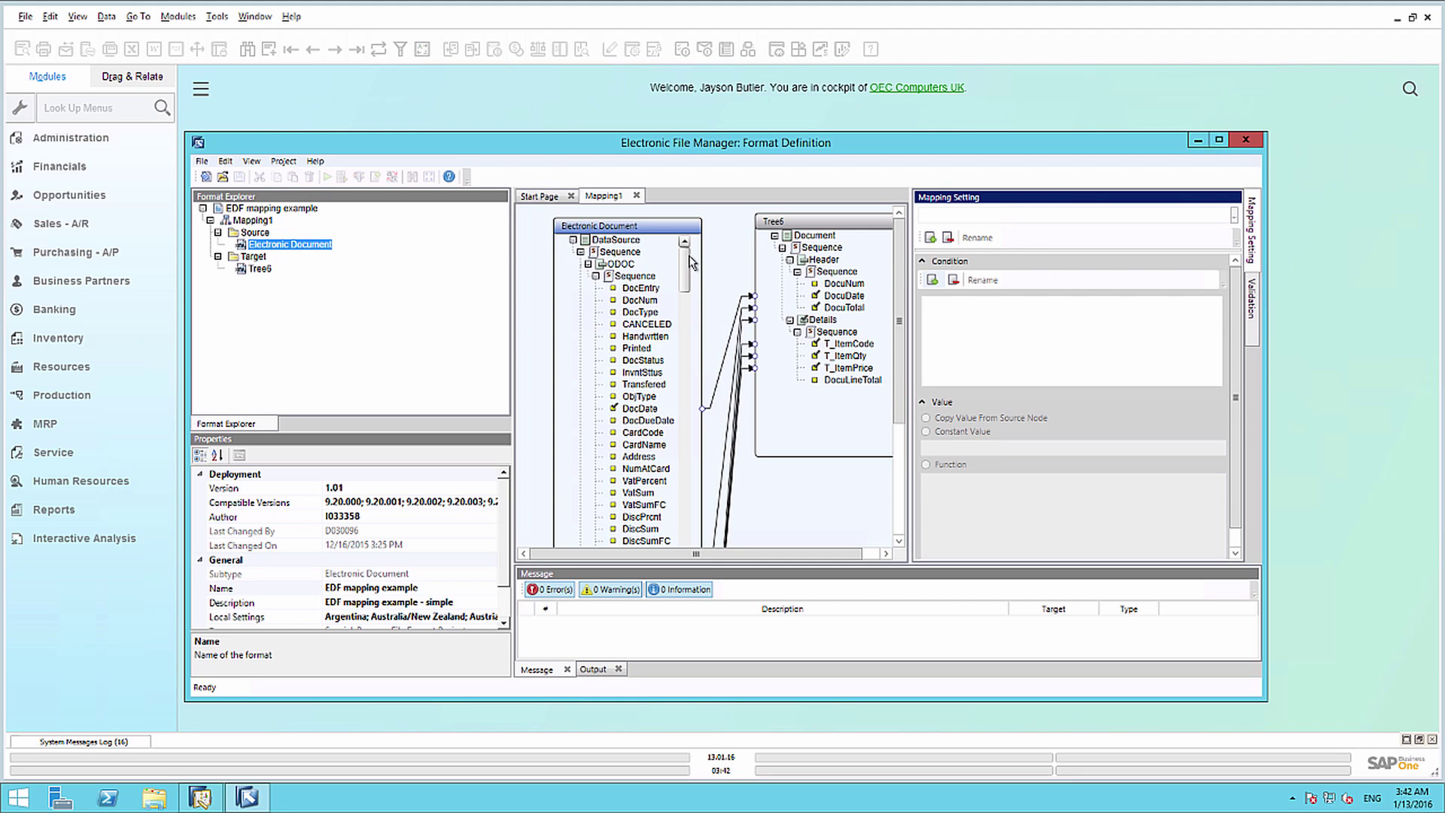
# Step: Link source DocNum to target DocuNum in Tree6 and save the format project
pyautogui.click(668, 305)
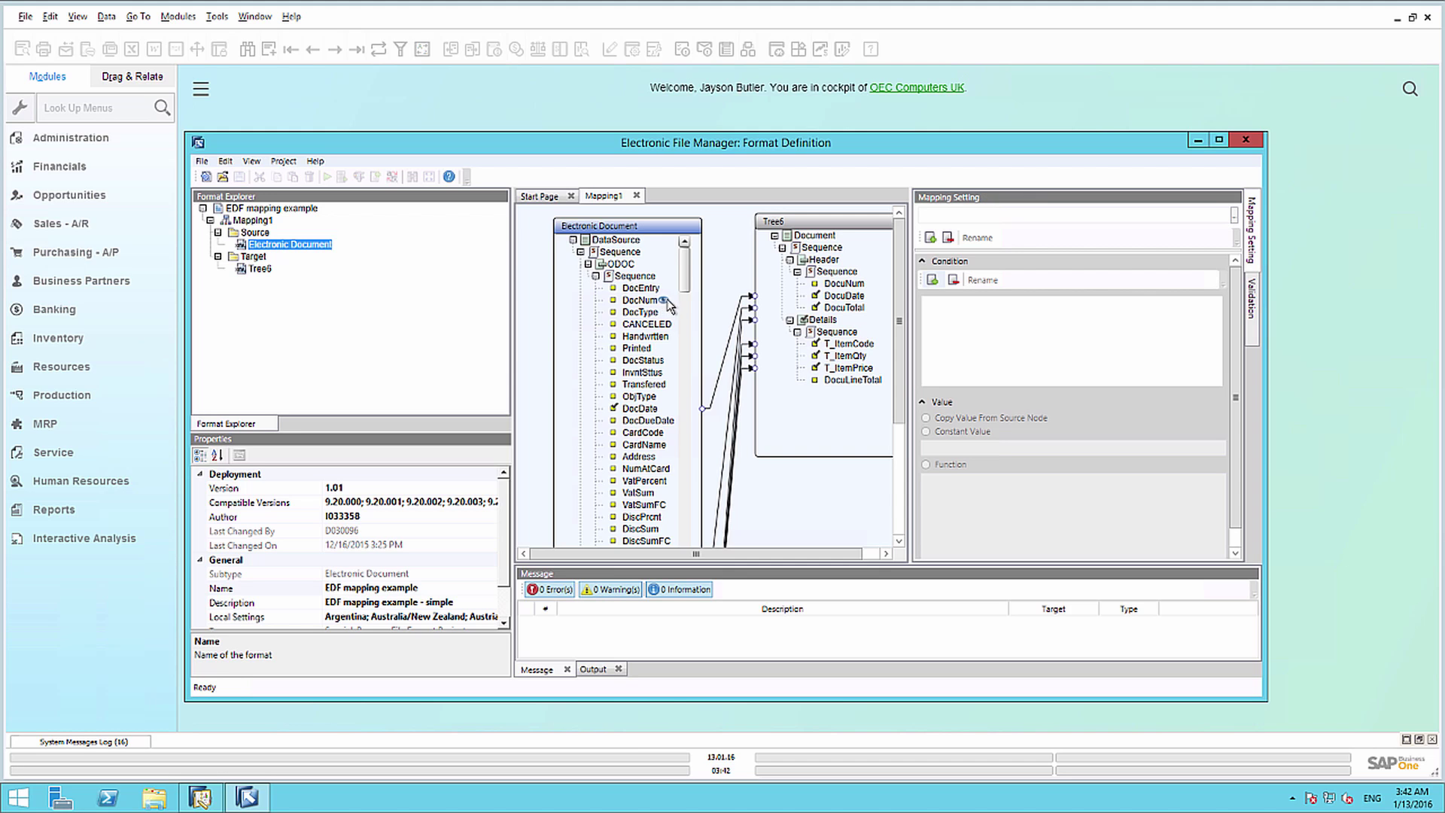
pyautogui.moveTo(668, 300); pyautogui.dragTo(820, 286)
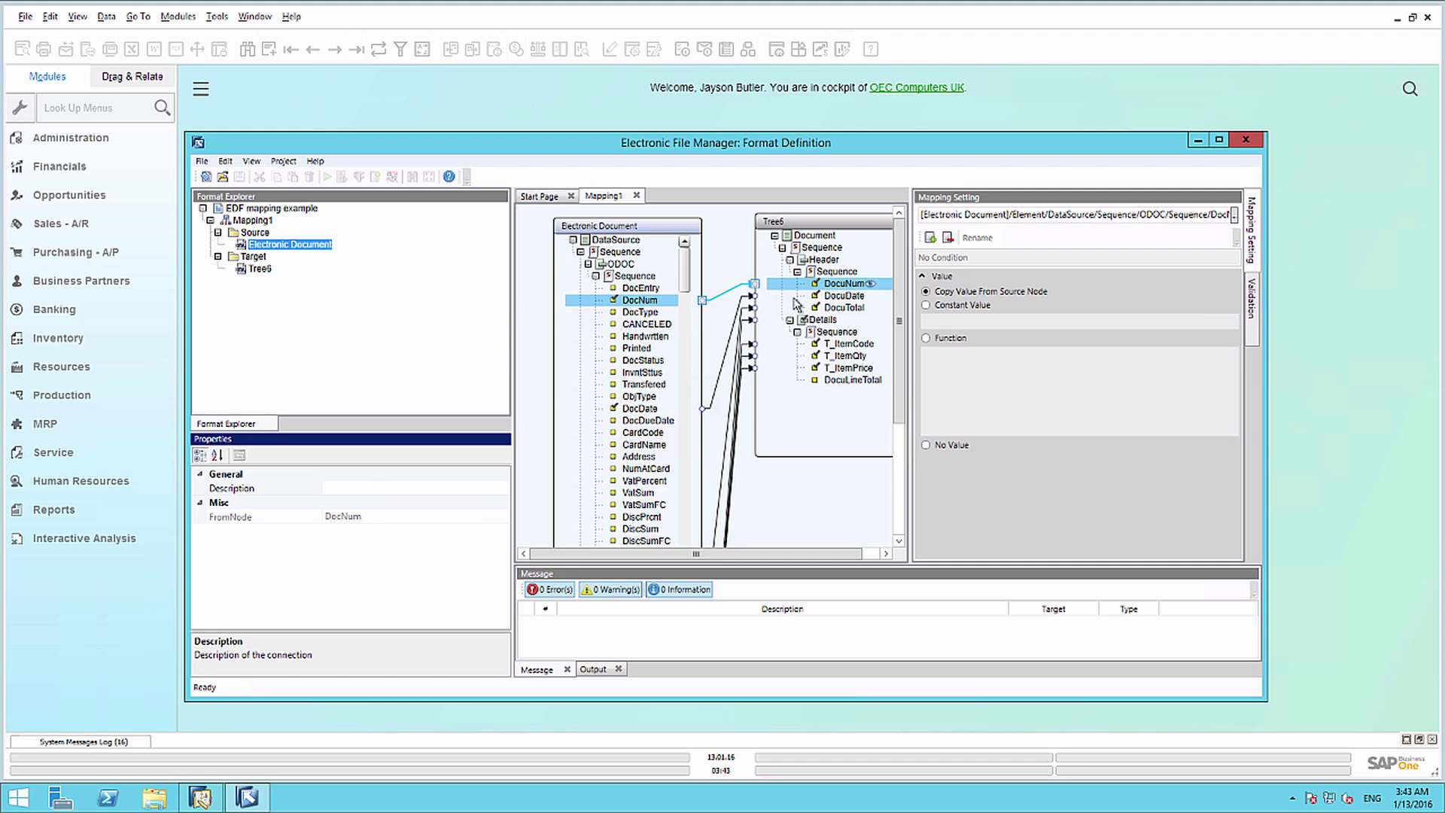
pyautogui.click(201, 162)
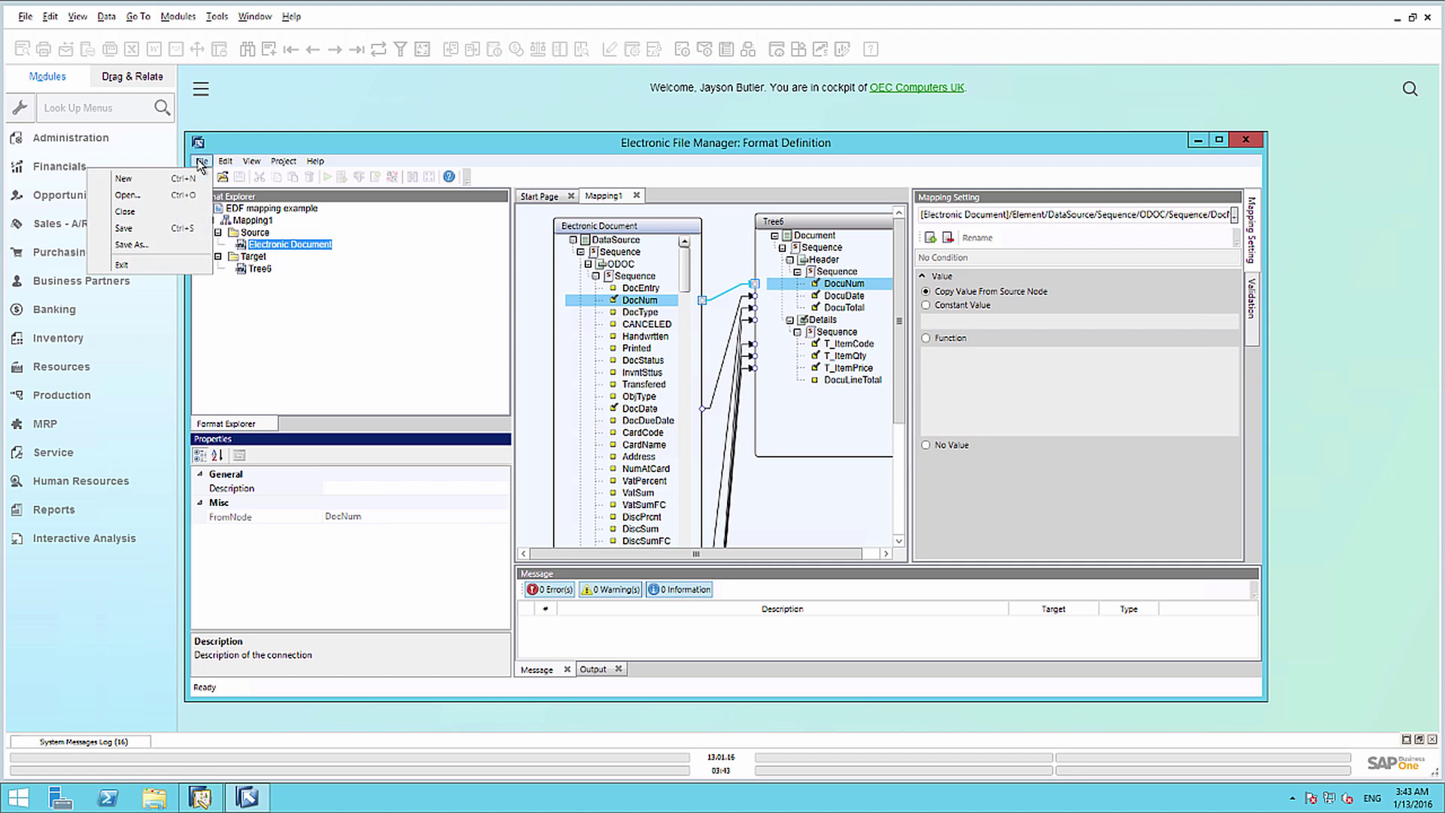
pyautogui.click(174, 229)
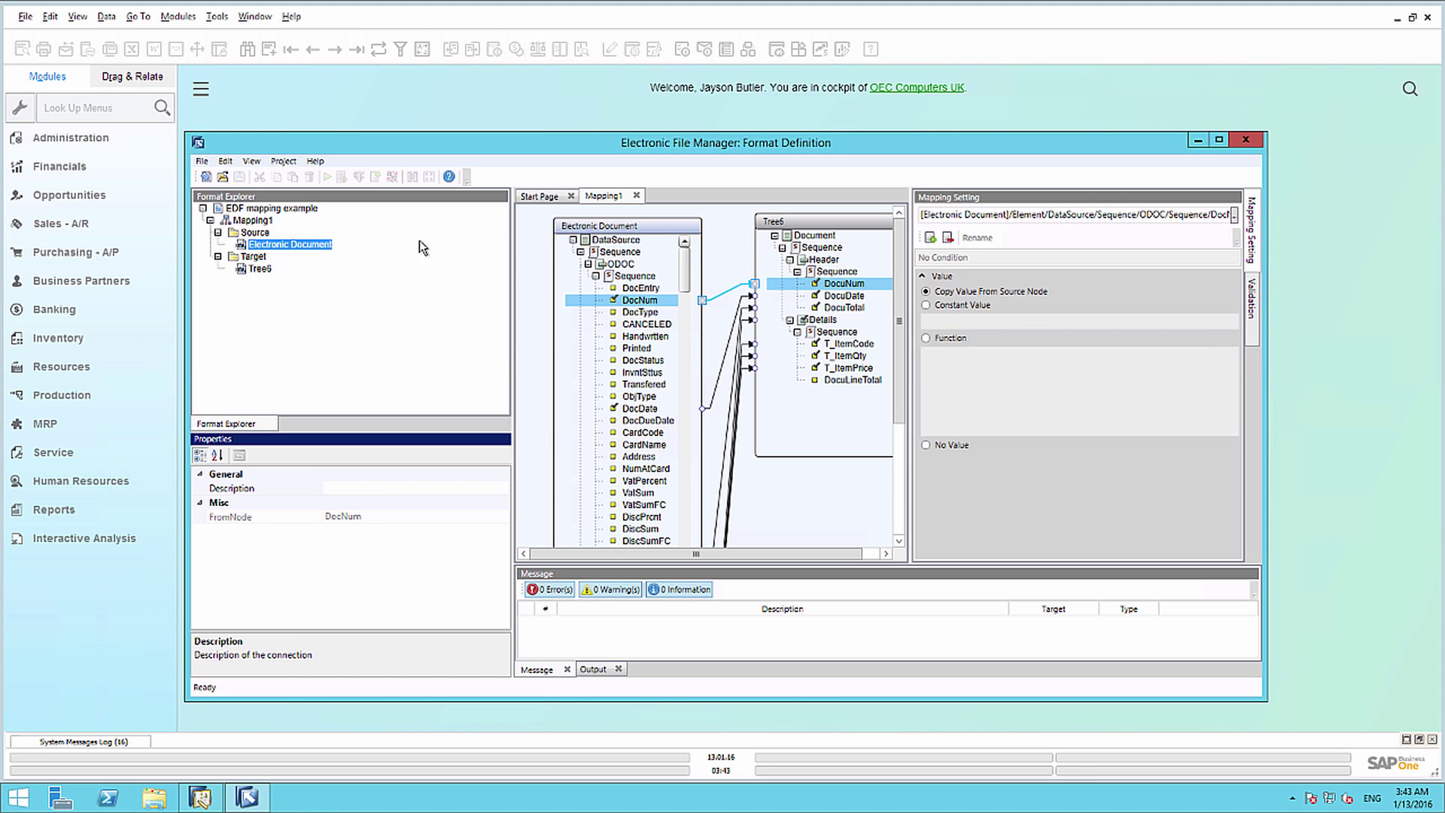
# Step: Close the format editor and open Administration > System Initialization > Document Settings
pyautogui.click(1245, 142)
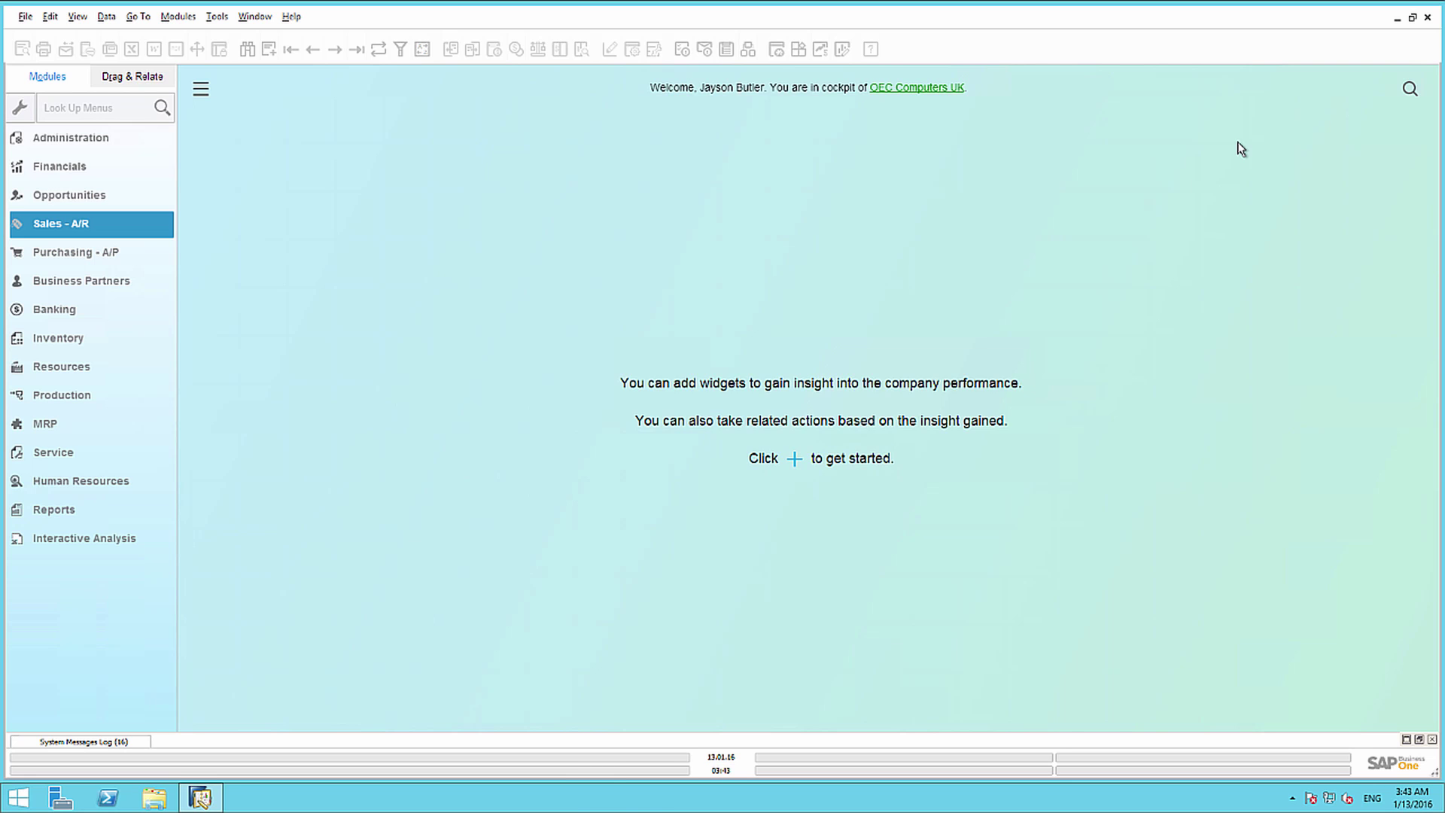
pyautogui.click(105, 139)
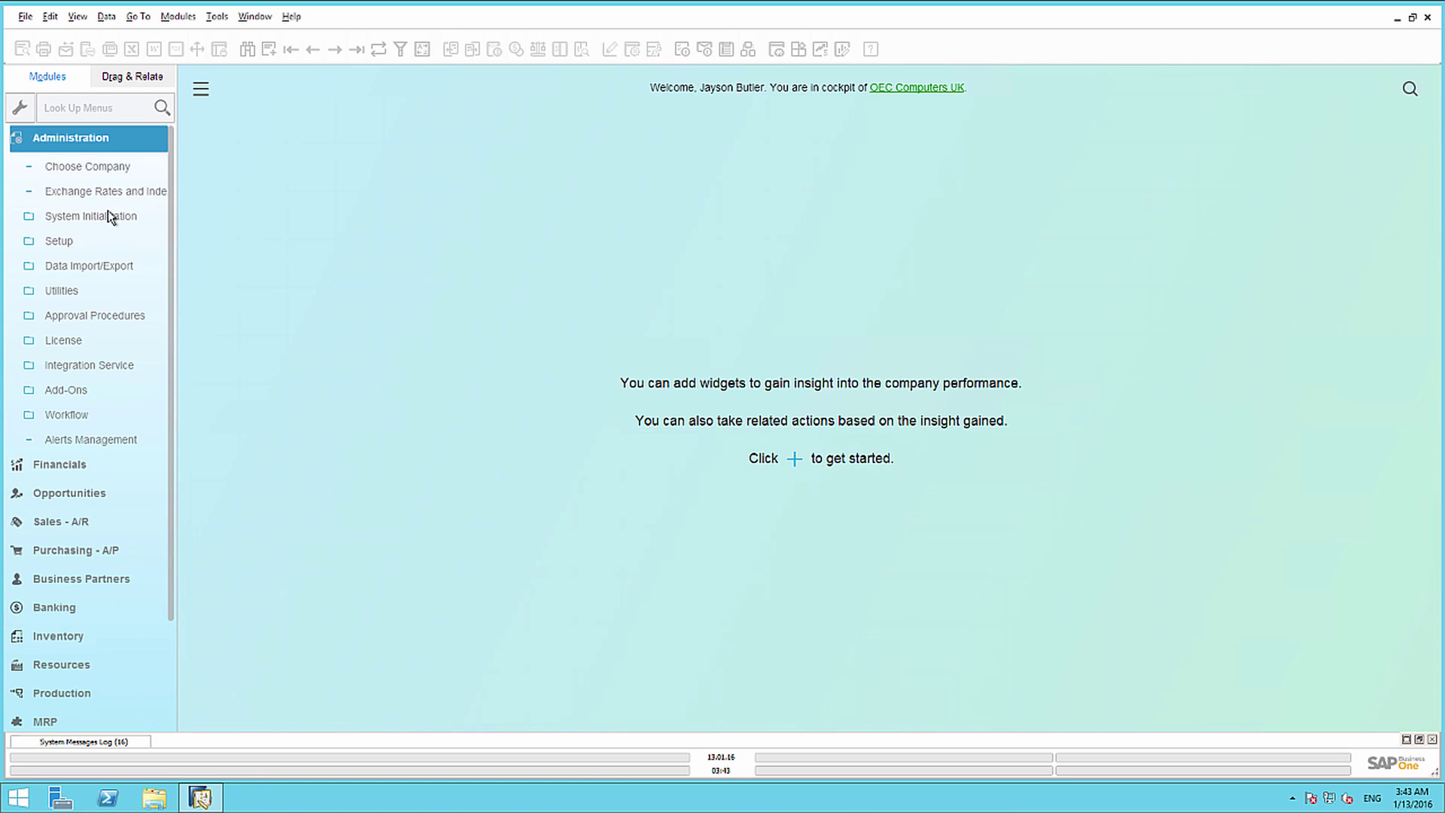
pyautogui.click(107, 216)
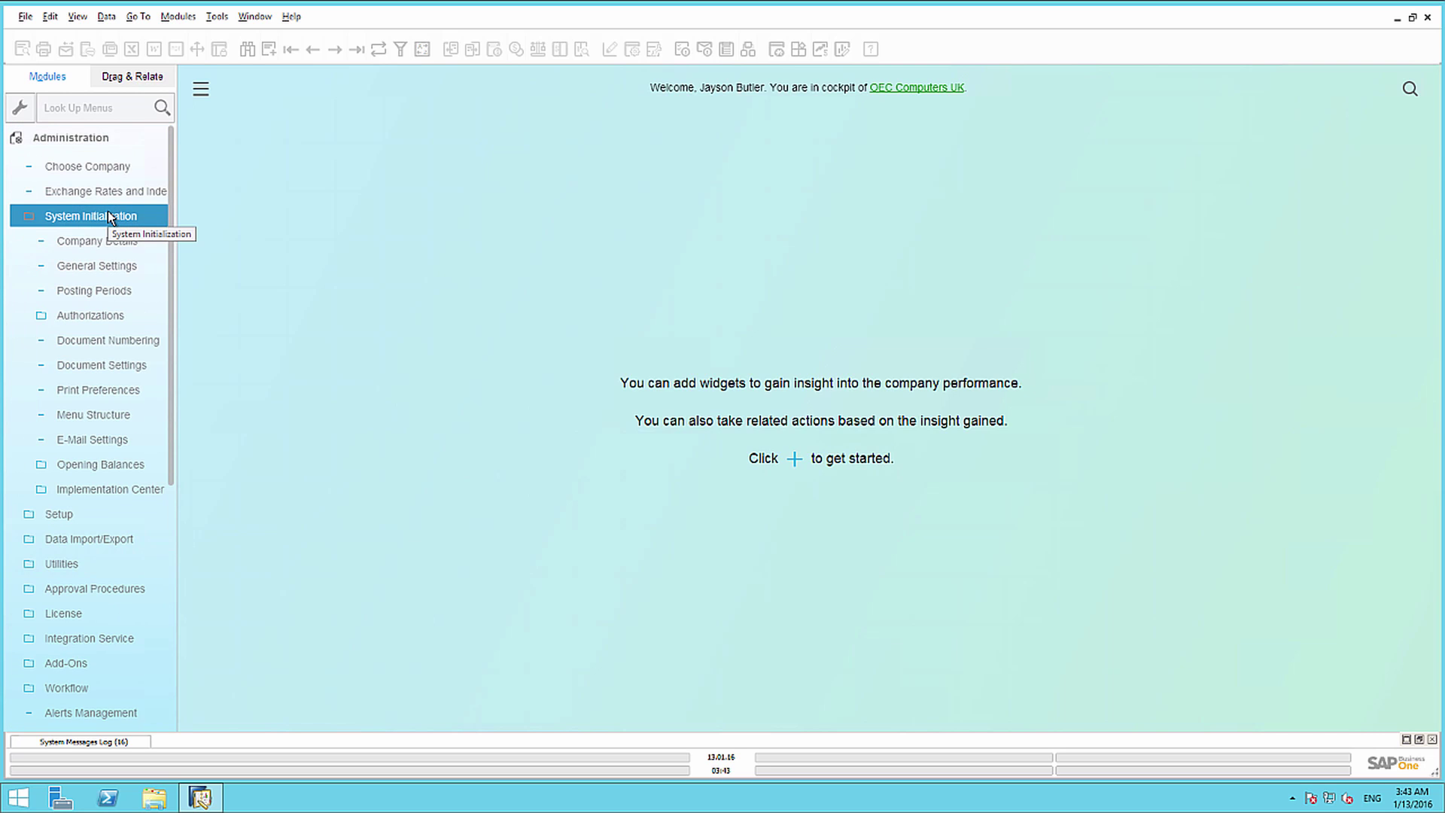
pyautogui.click(122, 365)
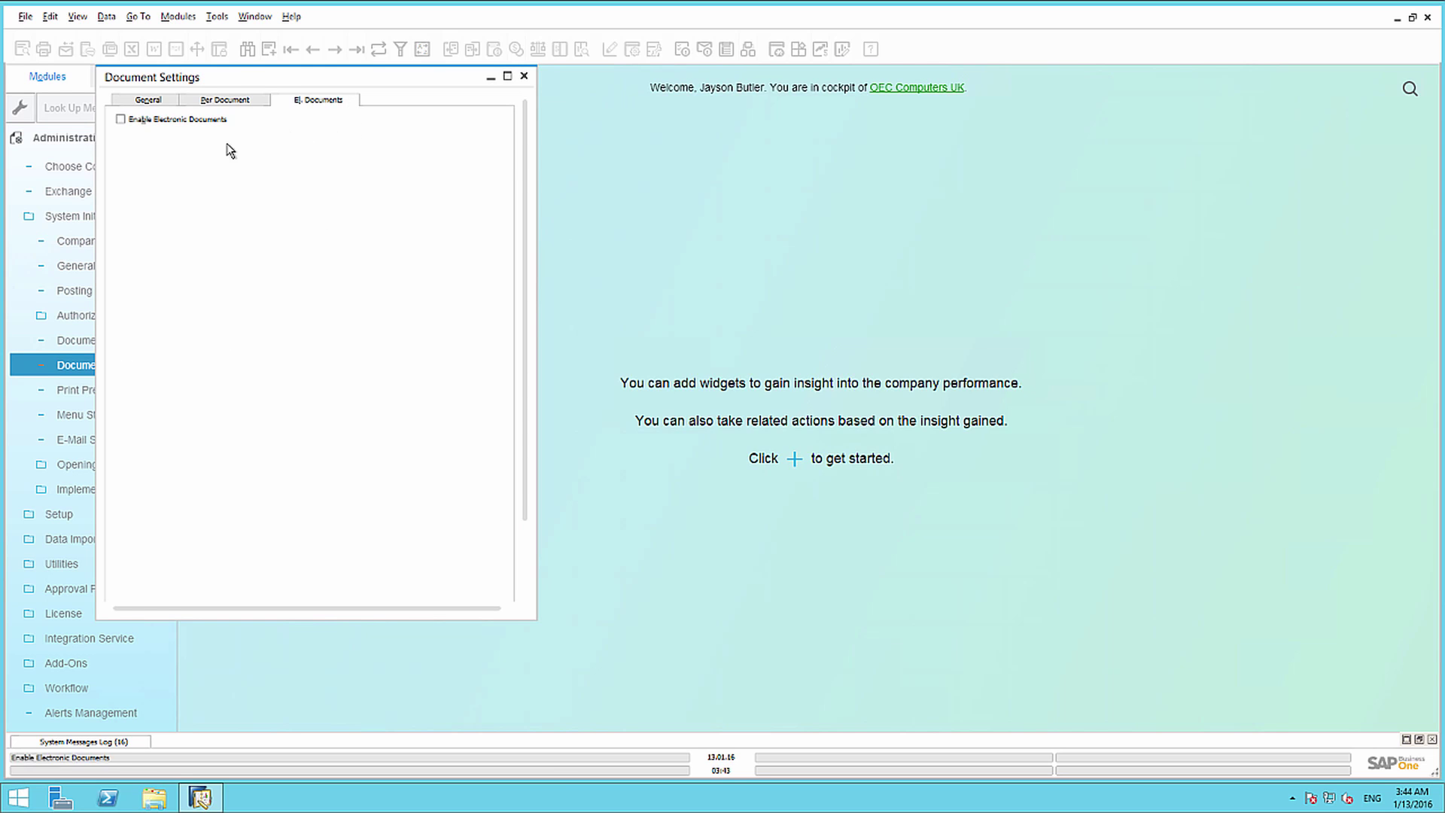
# Step: Enable electronic documents and choose Define New for the default electronic document format
pyautogui.click(121, 120)
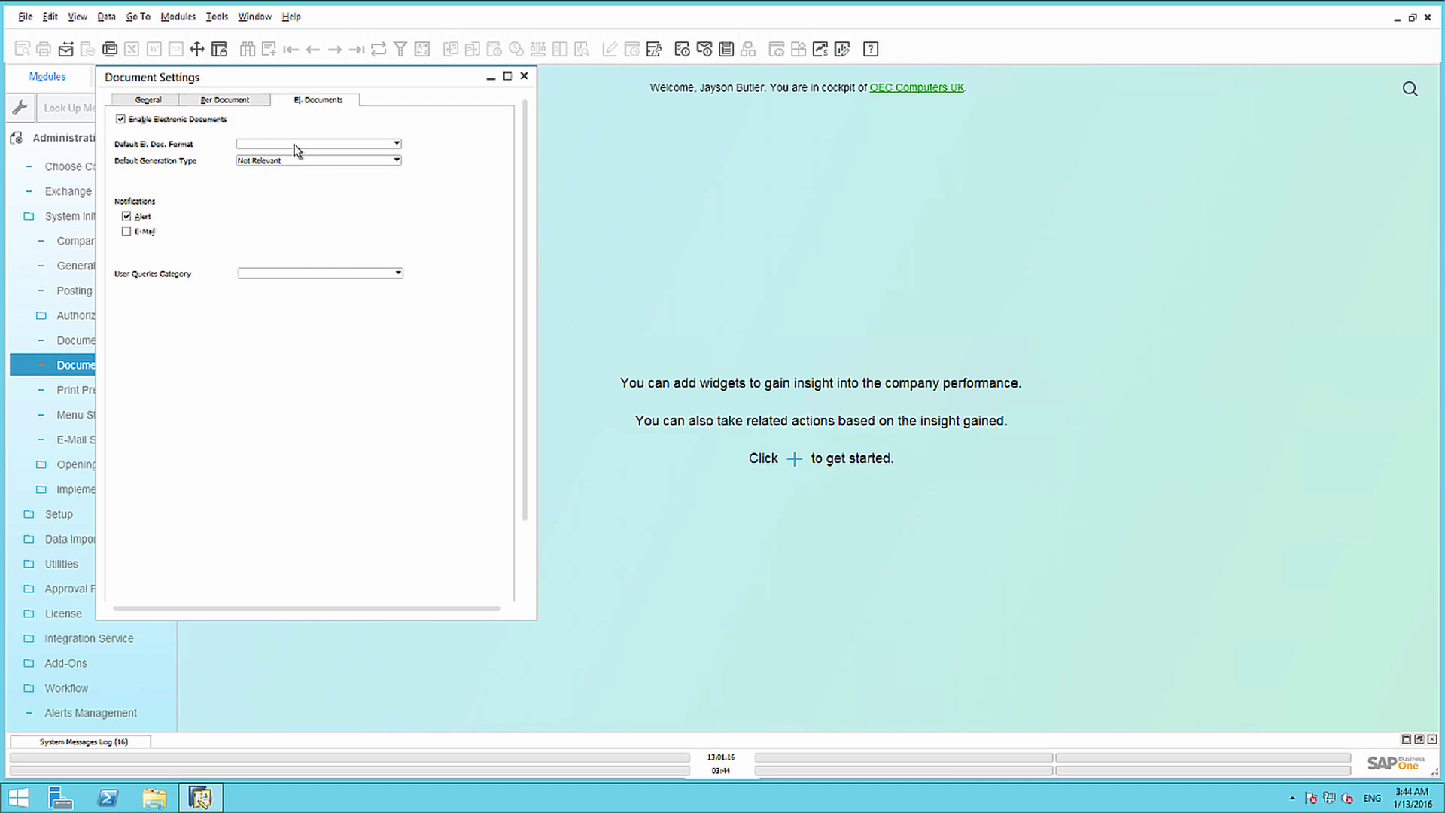
pyautogui.click(368, 144)
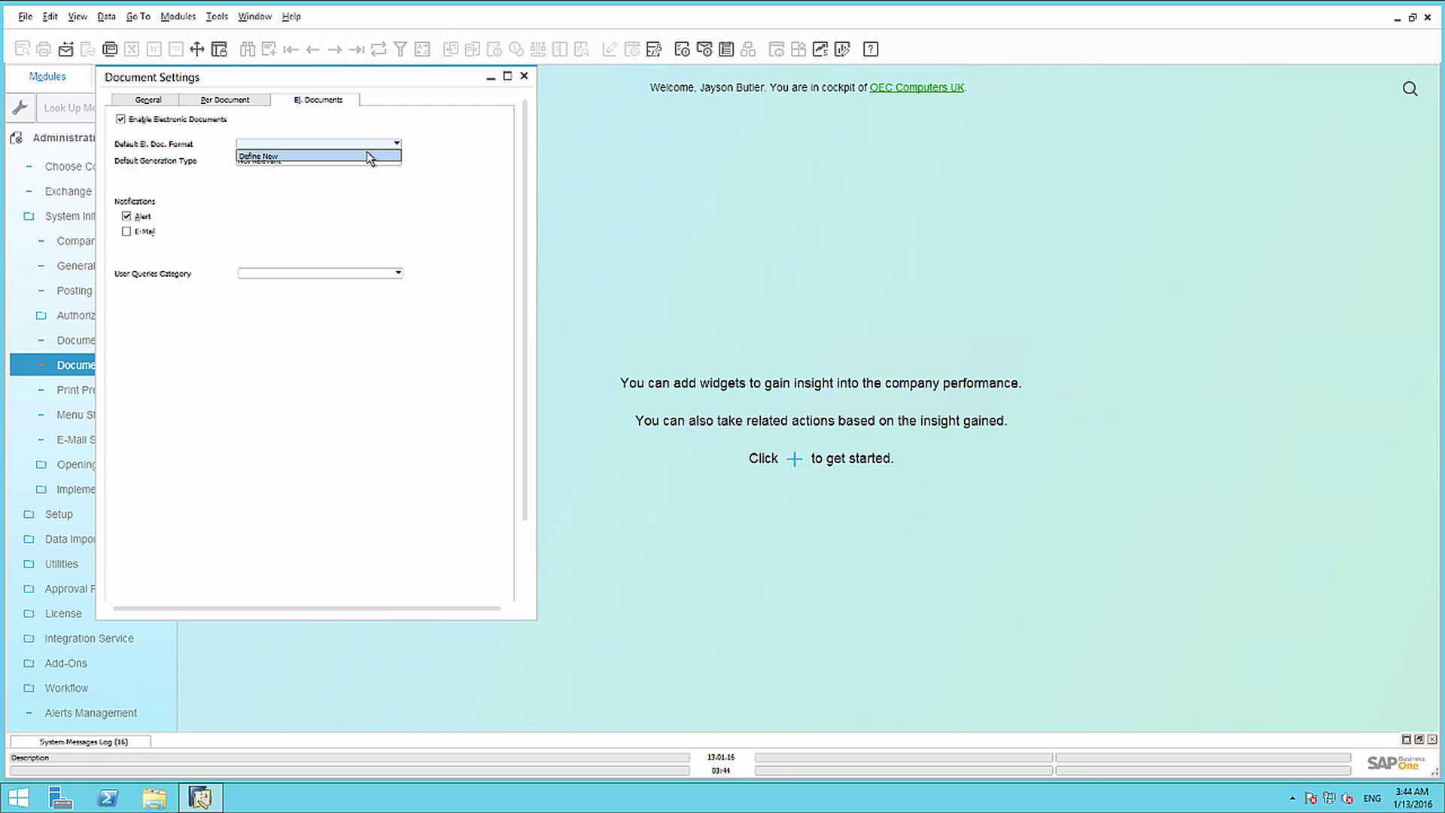
pyautogui.click(370, 156)
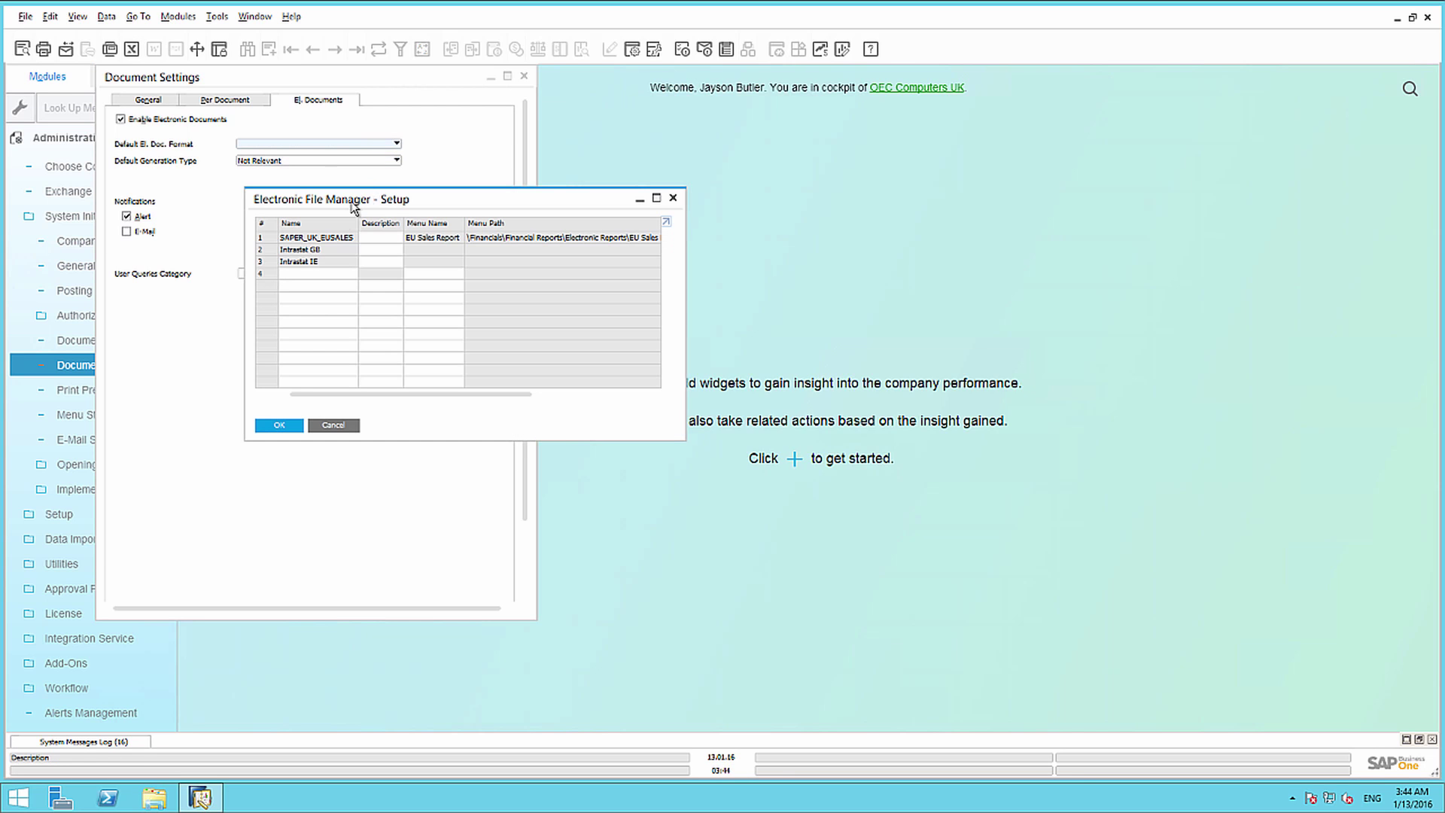
# Step: Upload eDOC_simple_XX_V1.spp into row 4 as a Special-Purpose File Format Project and update
pyautogui.rightClick(268, 274)
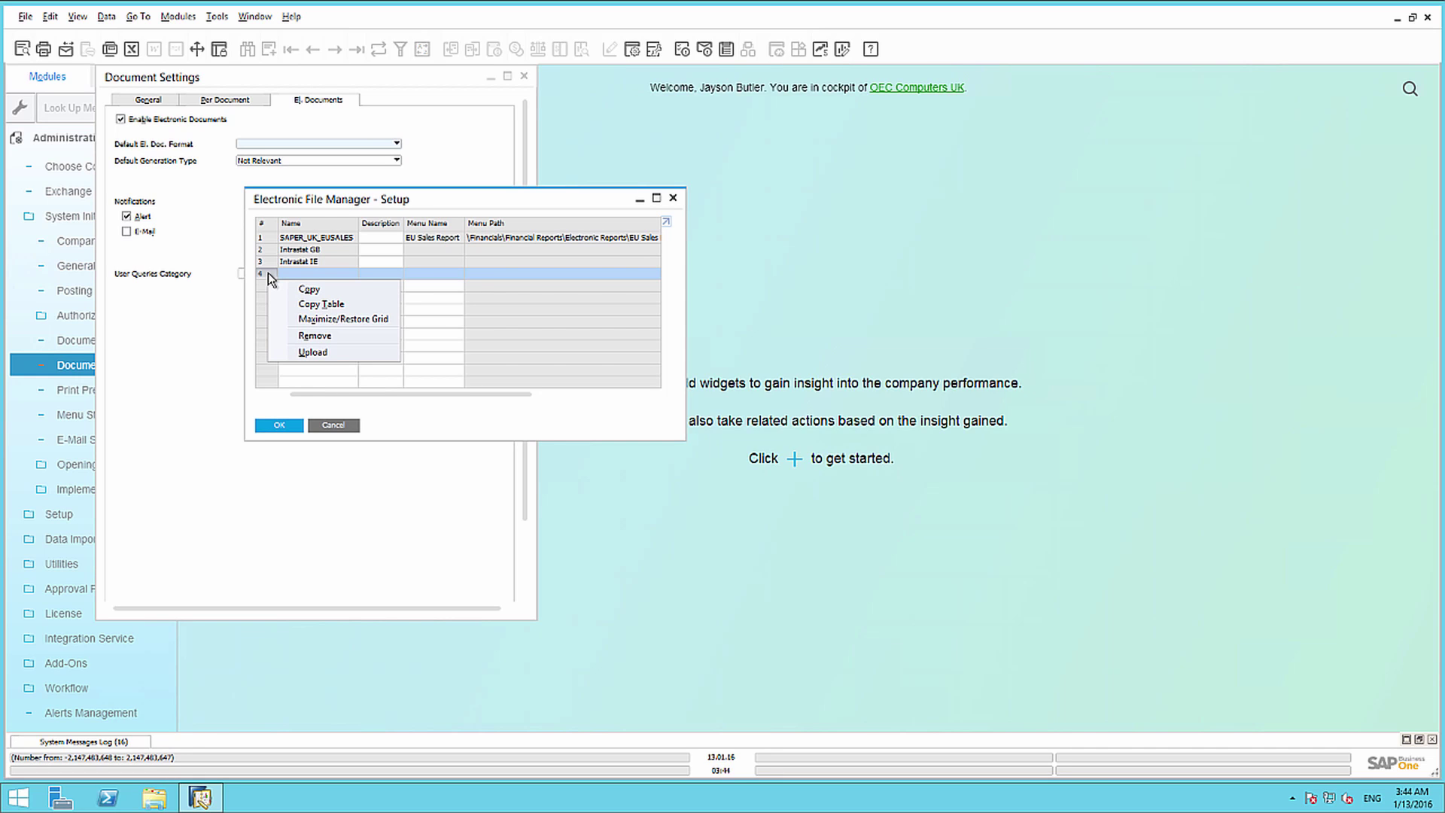
pyautogui.click(299, 352)
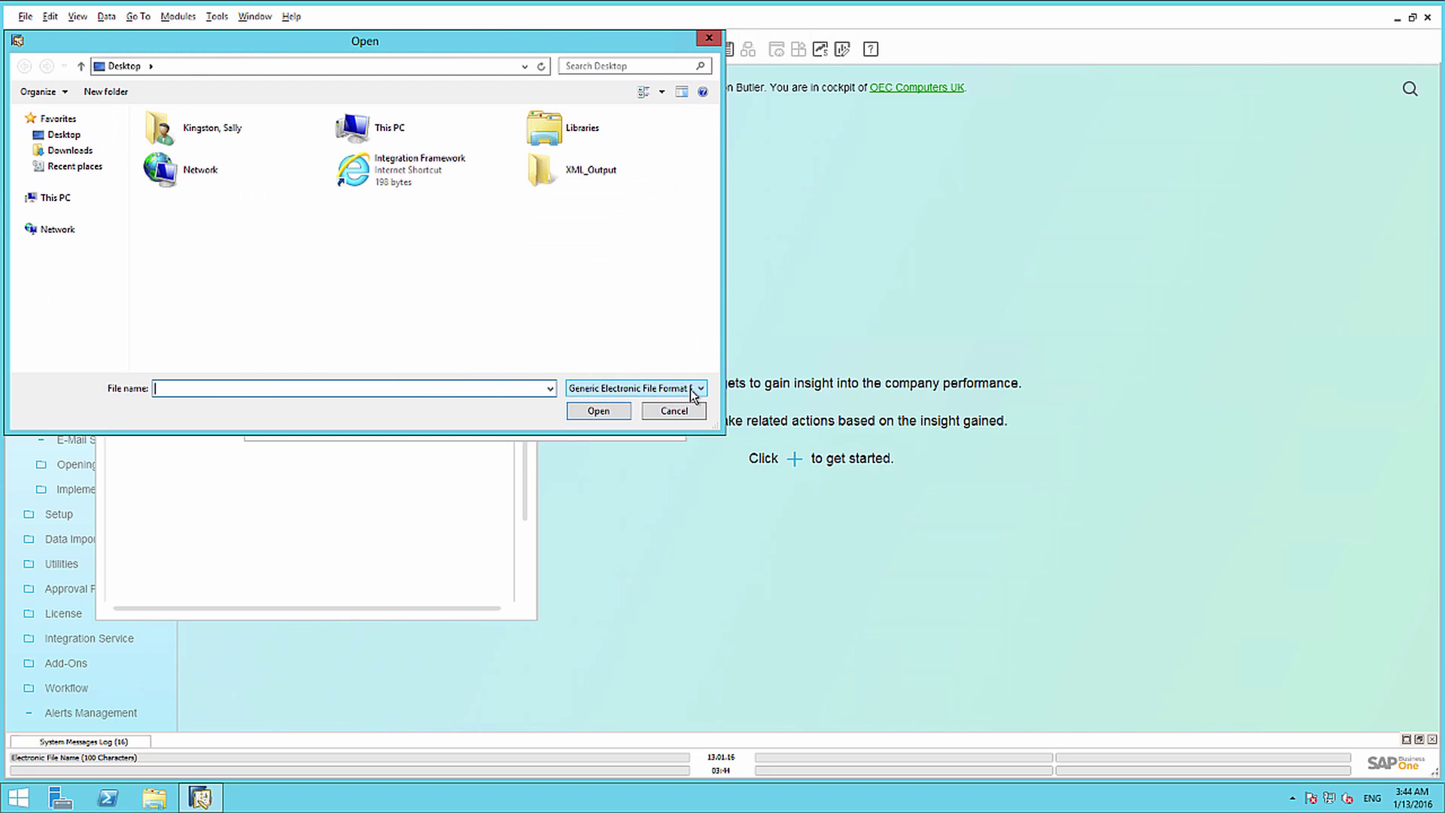
pyautogui.click(699, 392)
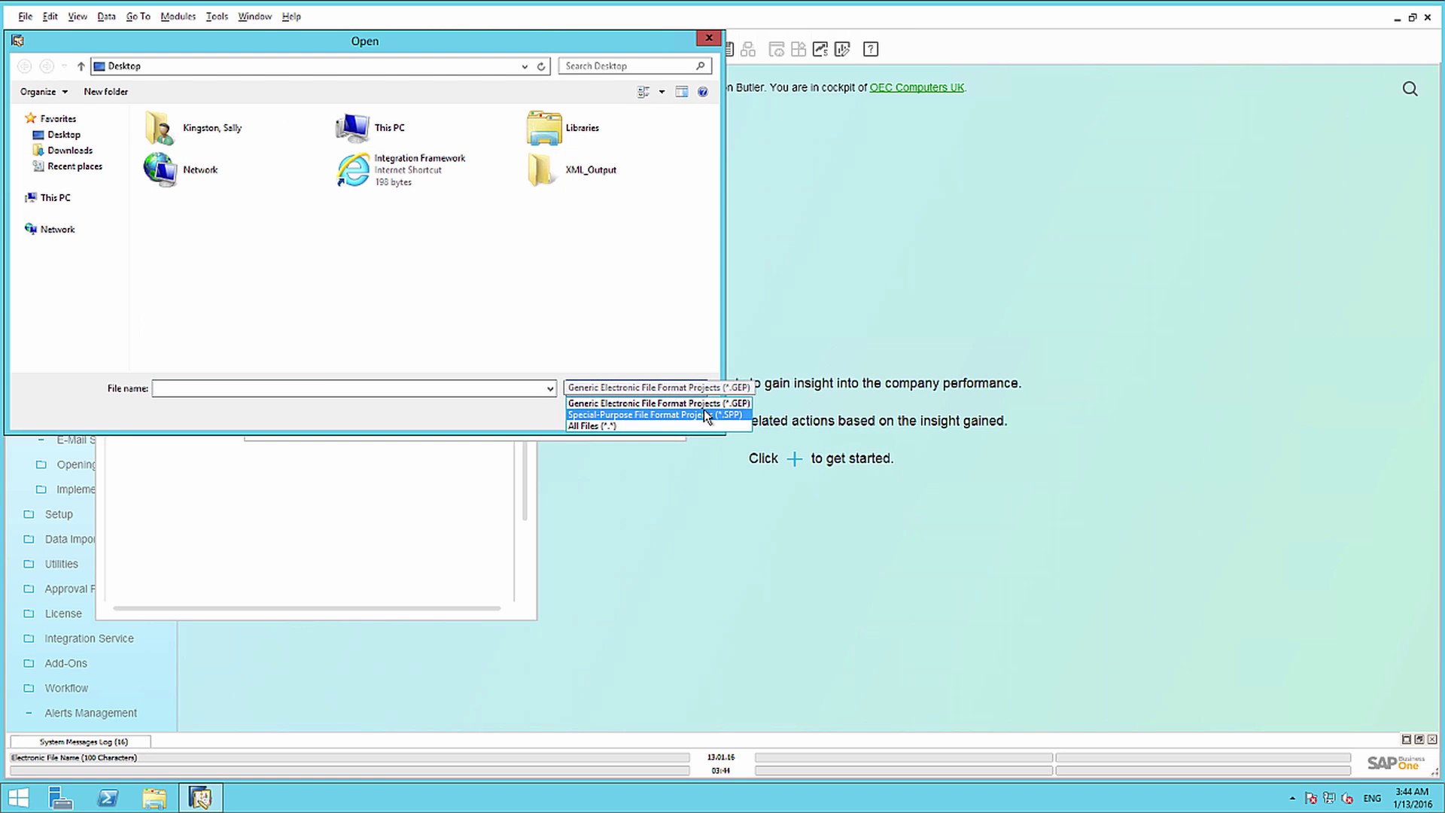
pyautogui.click(702, 416)
pyautogui.doubleClick(197, 219)
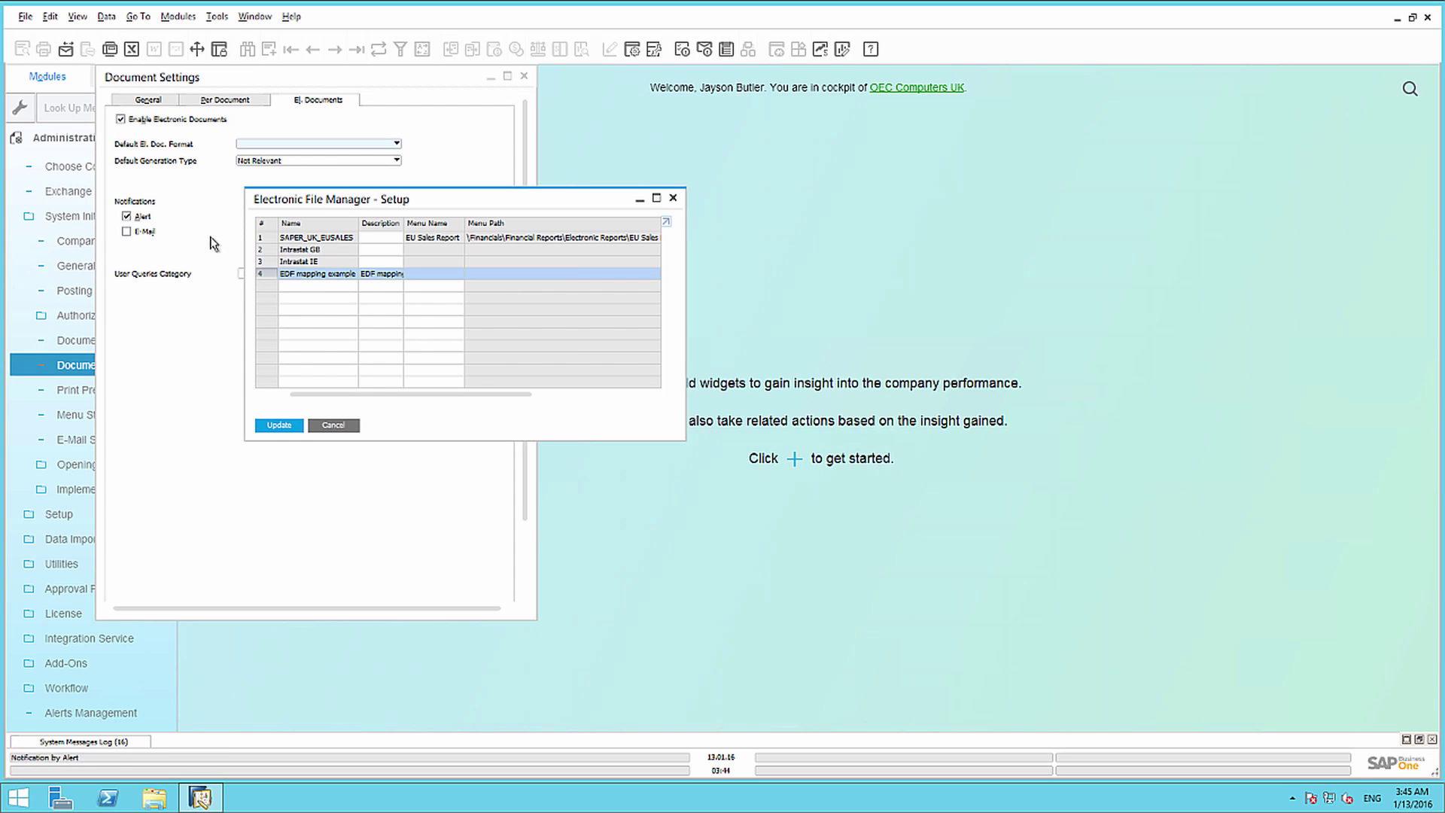
pyautogui.click(283, 425)
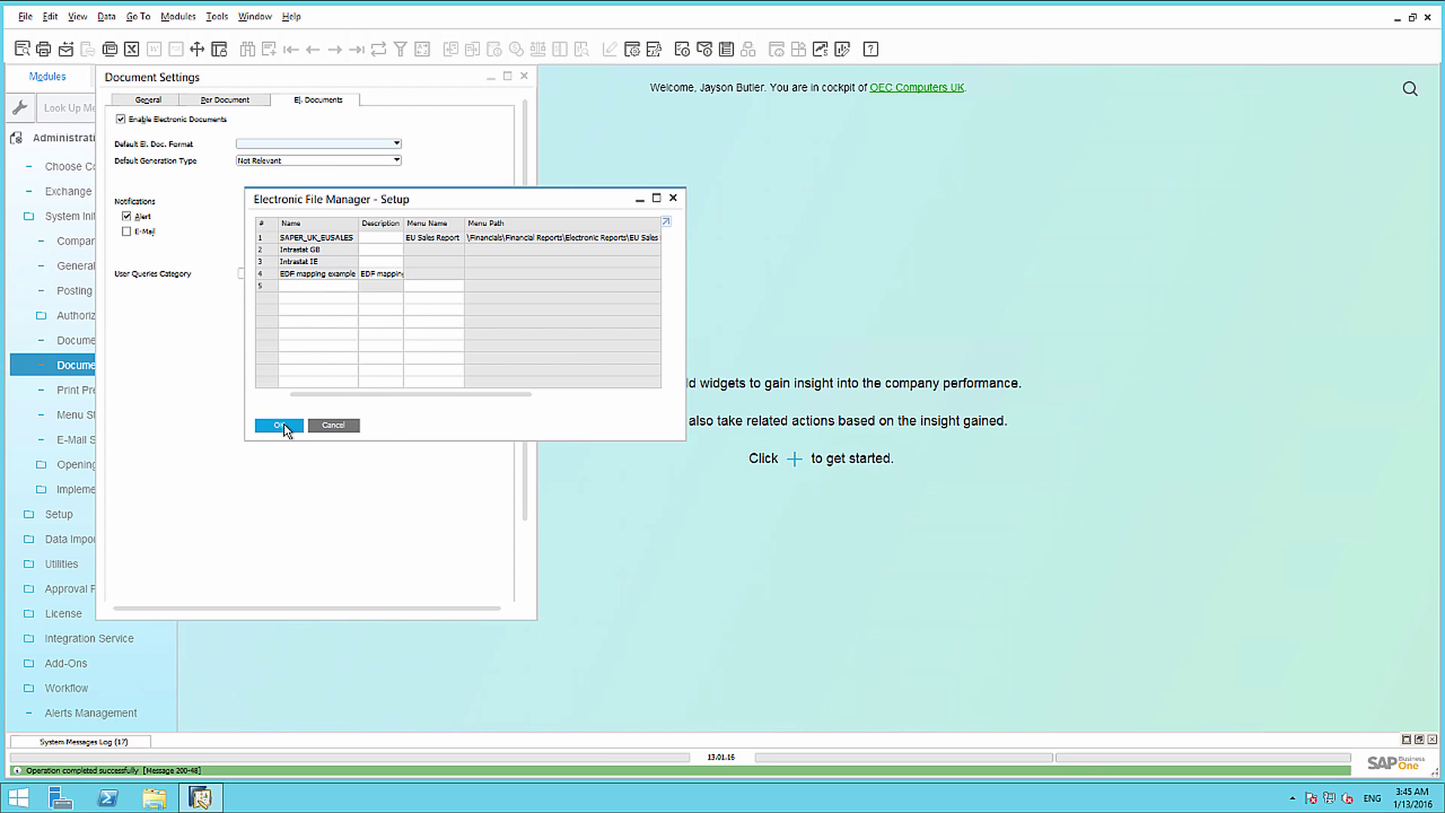
pyautogui.click(279, 425)
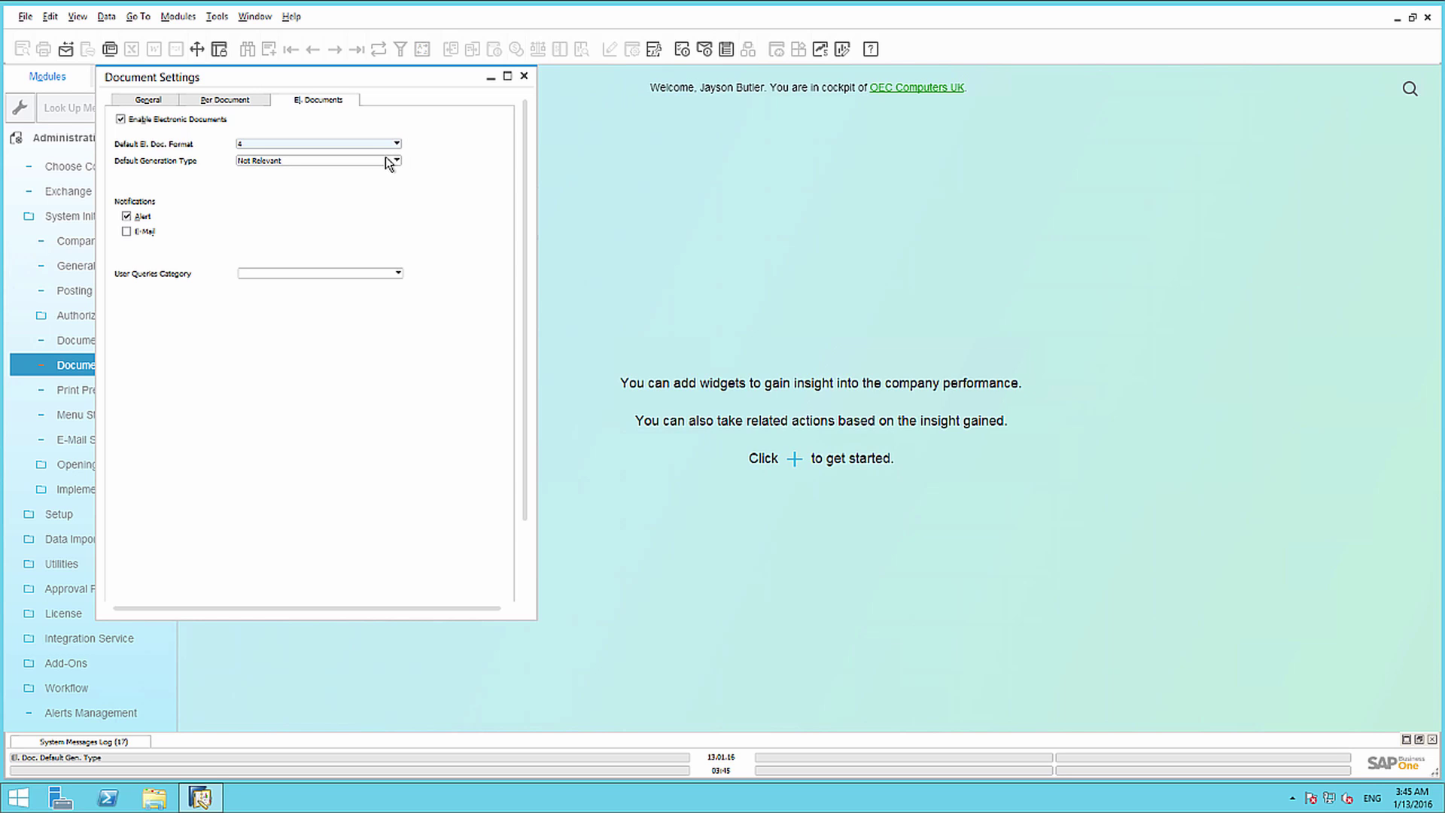
pyautogui.click(393, 161)
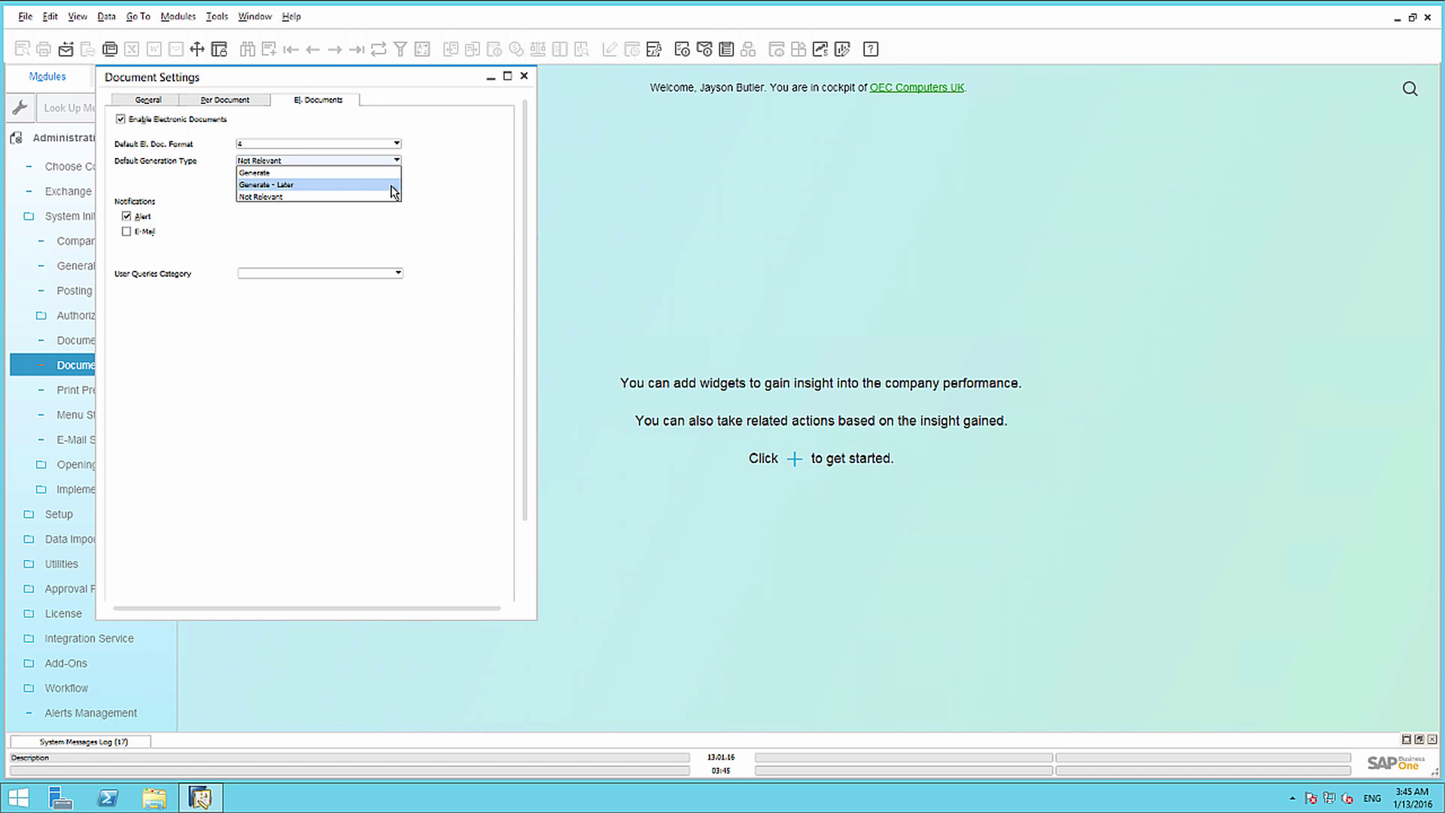
pyautogui.click(445, 189)
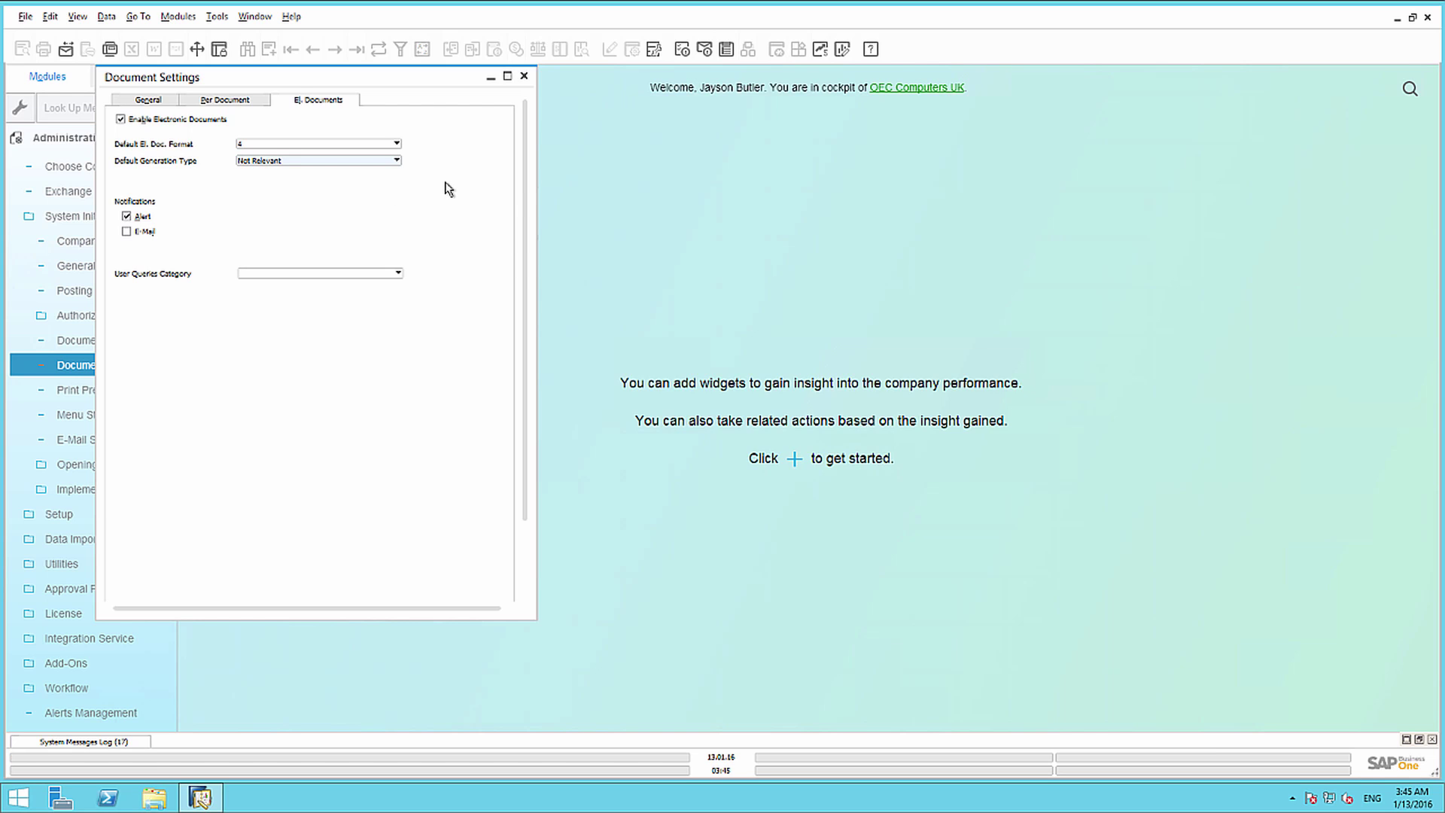
pyautogui.scroll(-2, 506, 359)
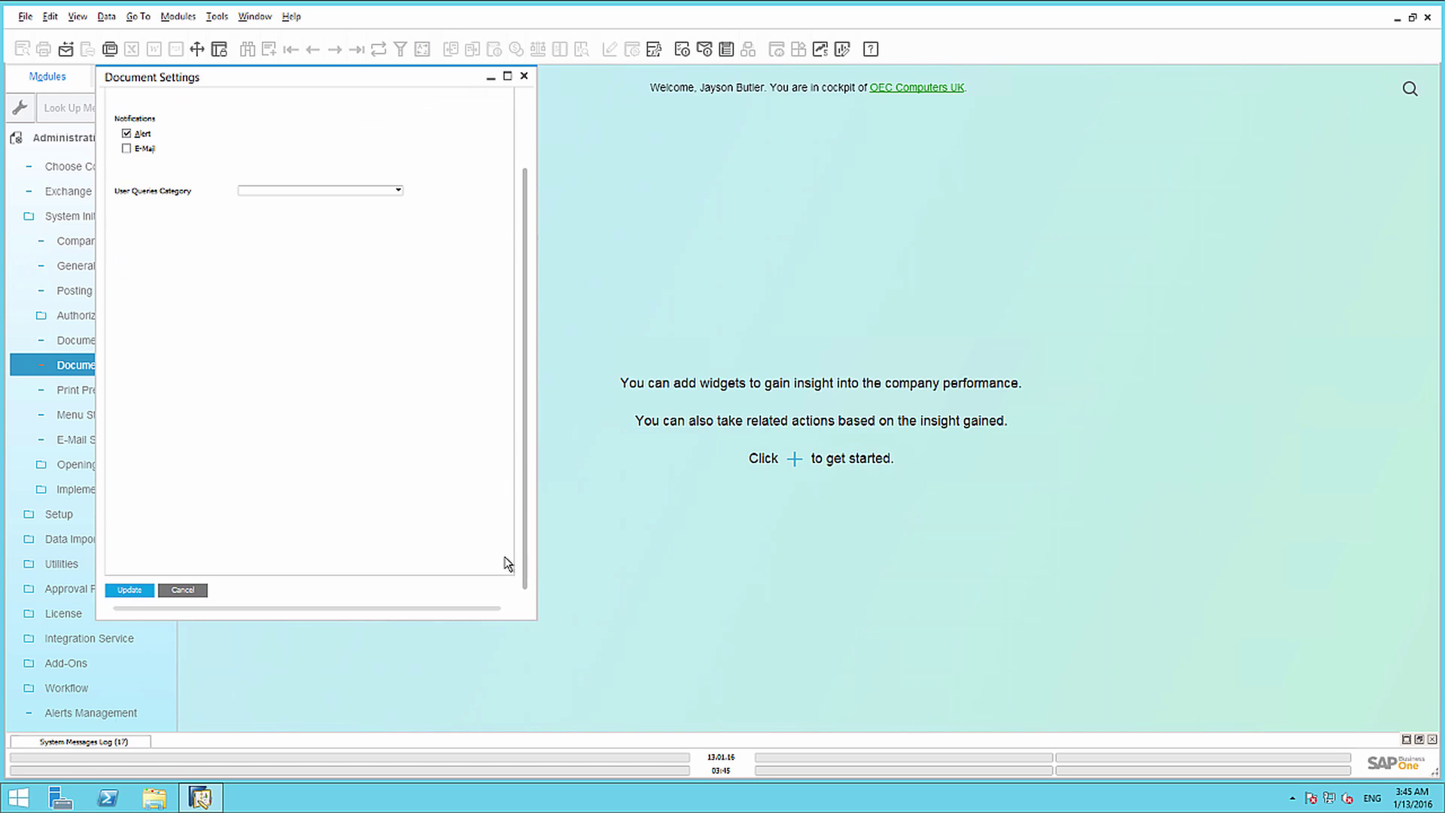
pyautogui.click(136, 589)
pyautogui.click(140, 590)
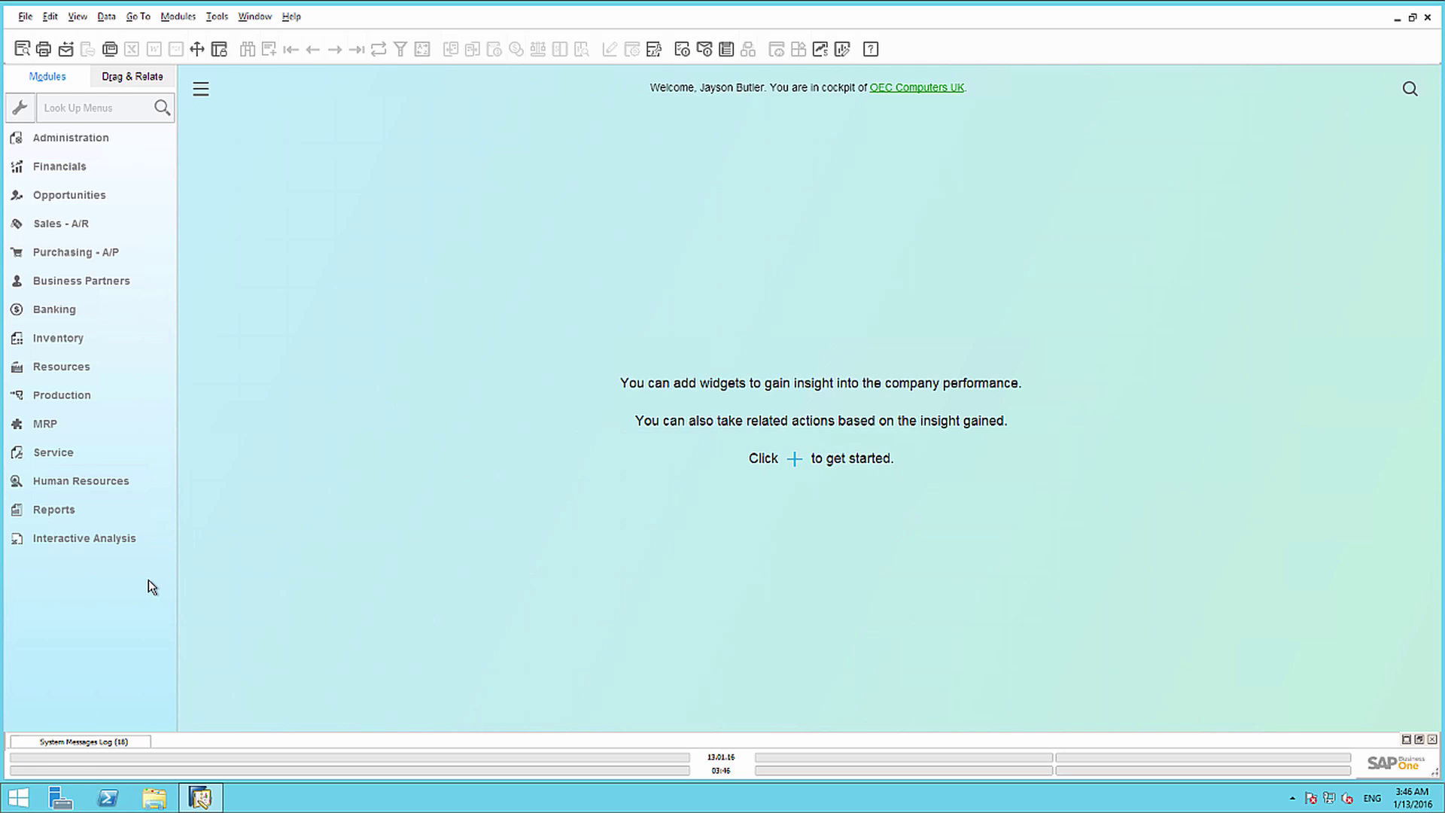
# Step: Open Document Numbering and the A/R Invoices series setup
pyautogui.click(84, 140)
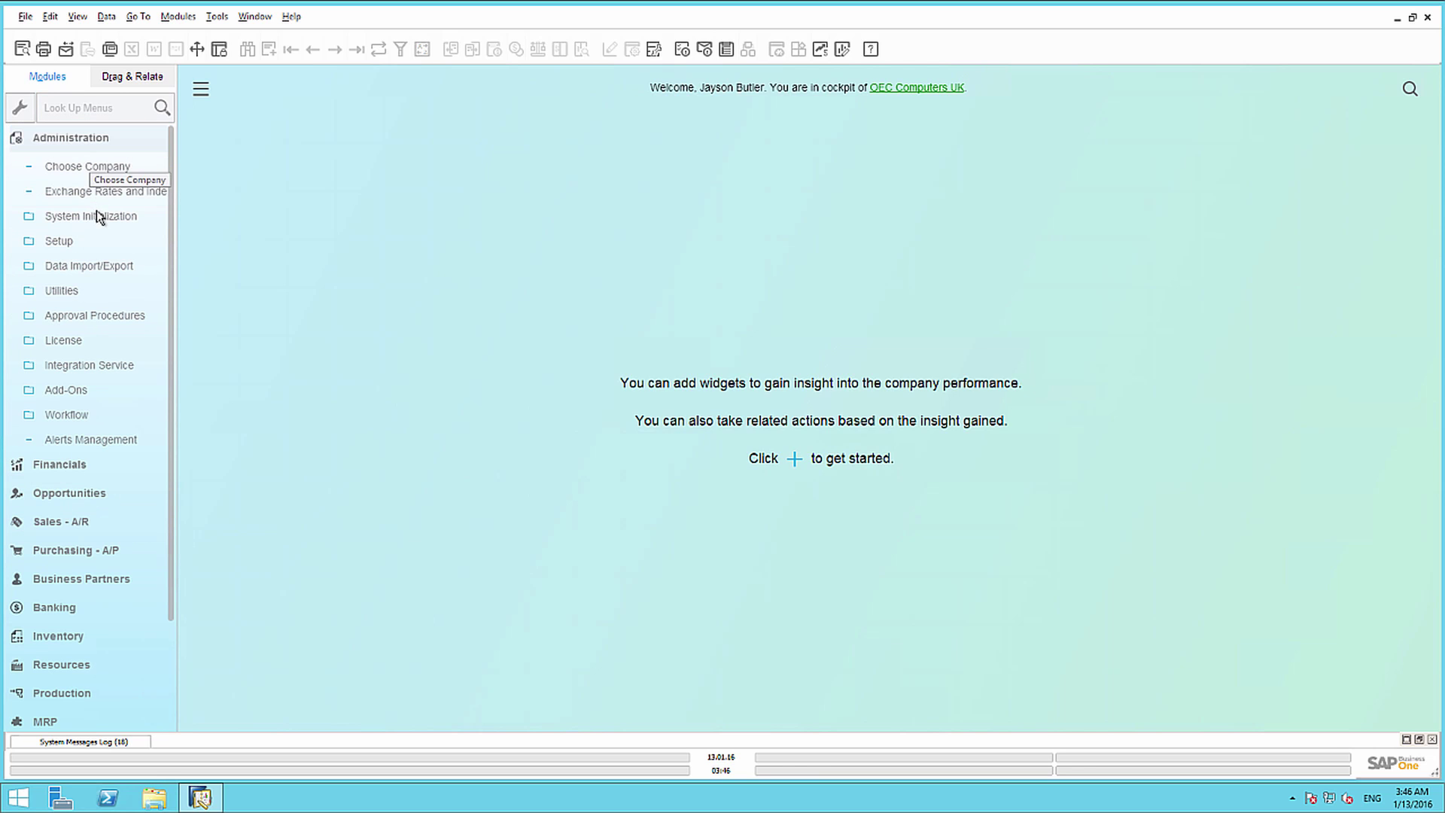
pyautogui.click(96, 214)
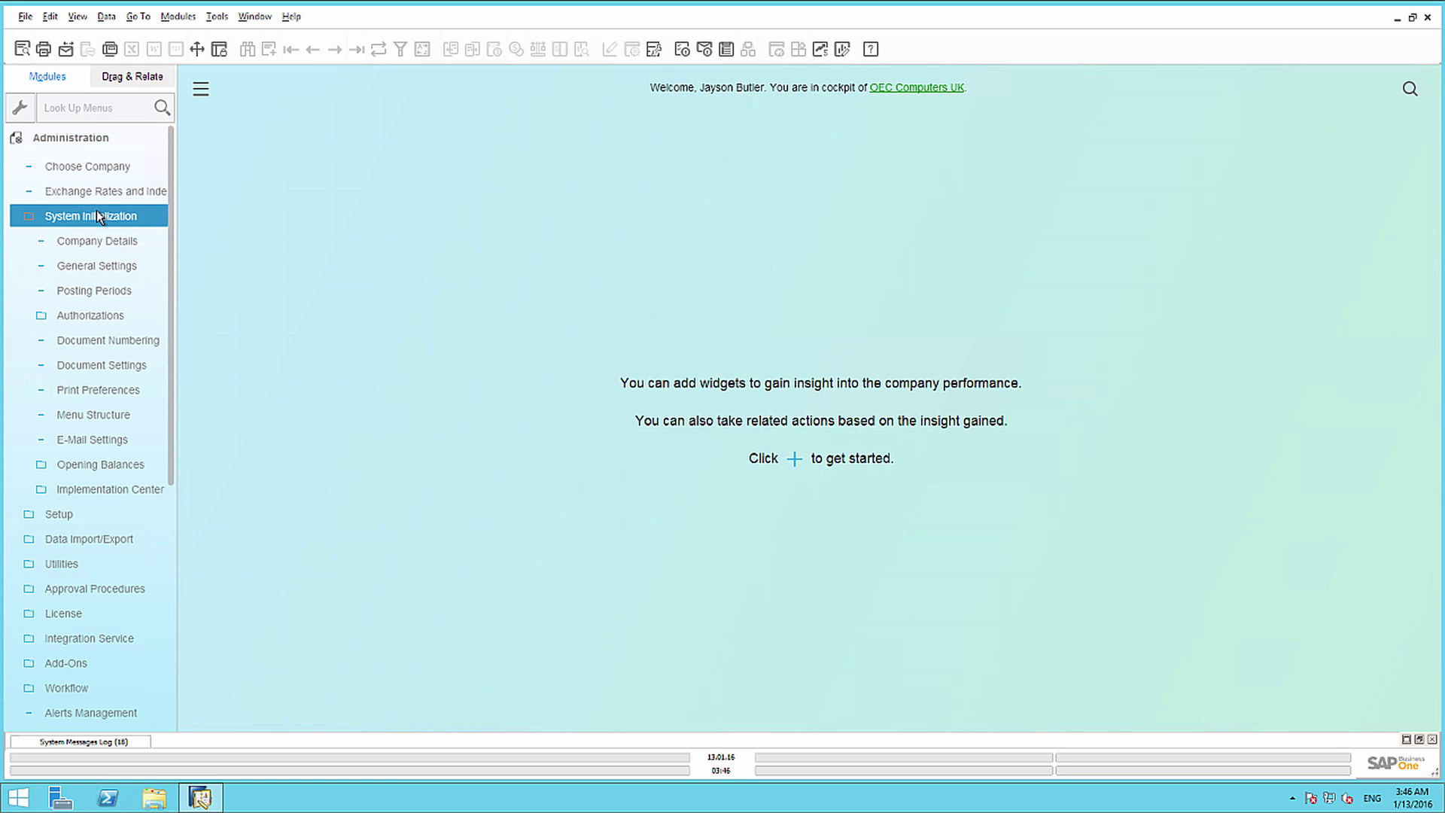
pyautogui.click(103, 340)
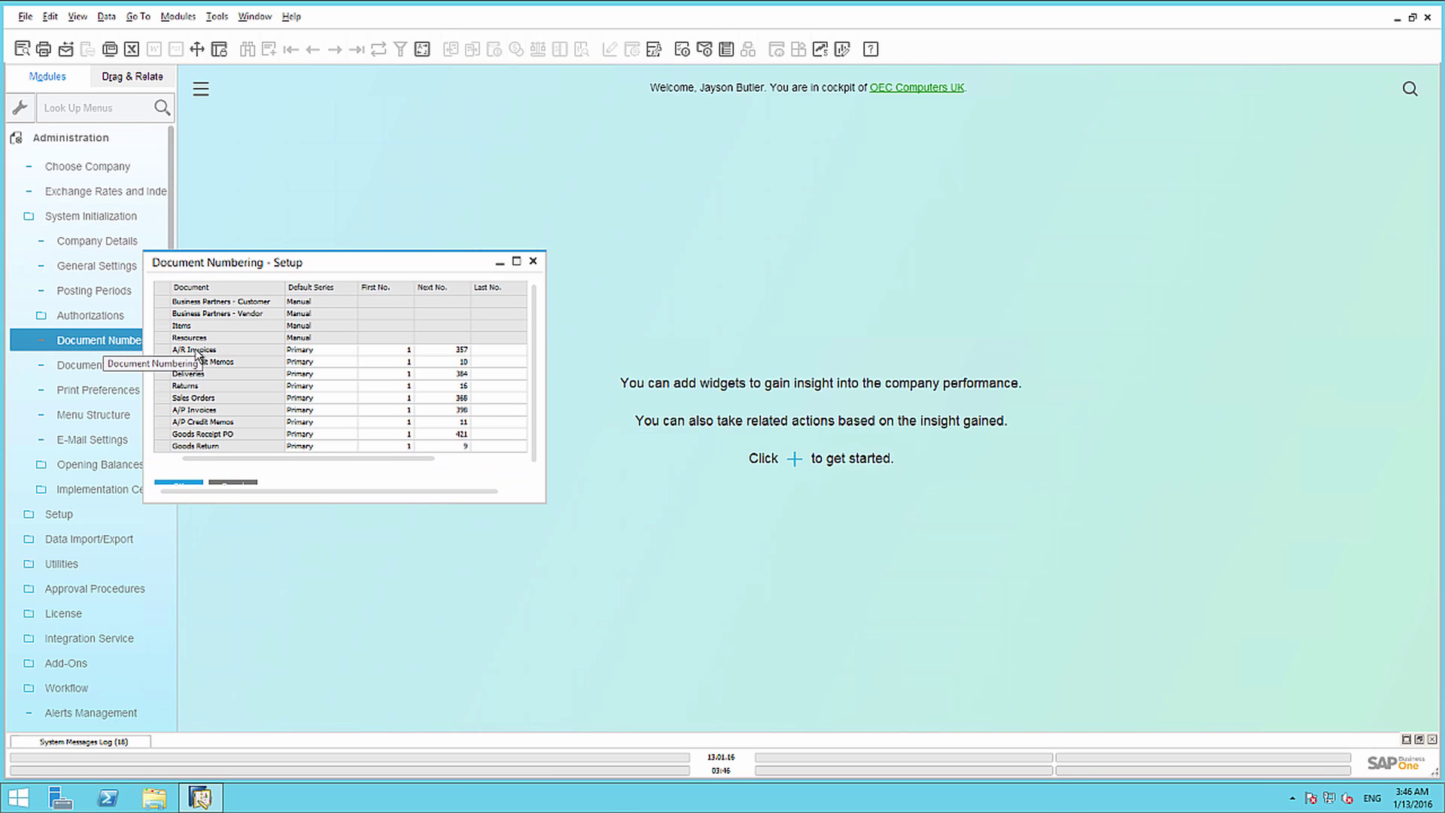
pyautogui.doubleClick(164, 351)
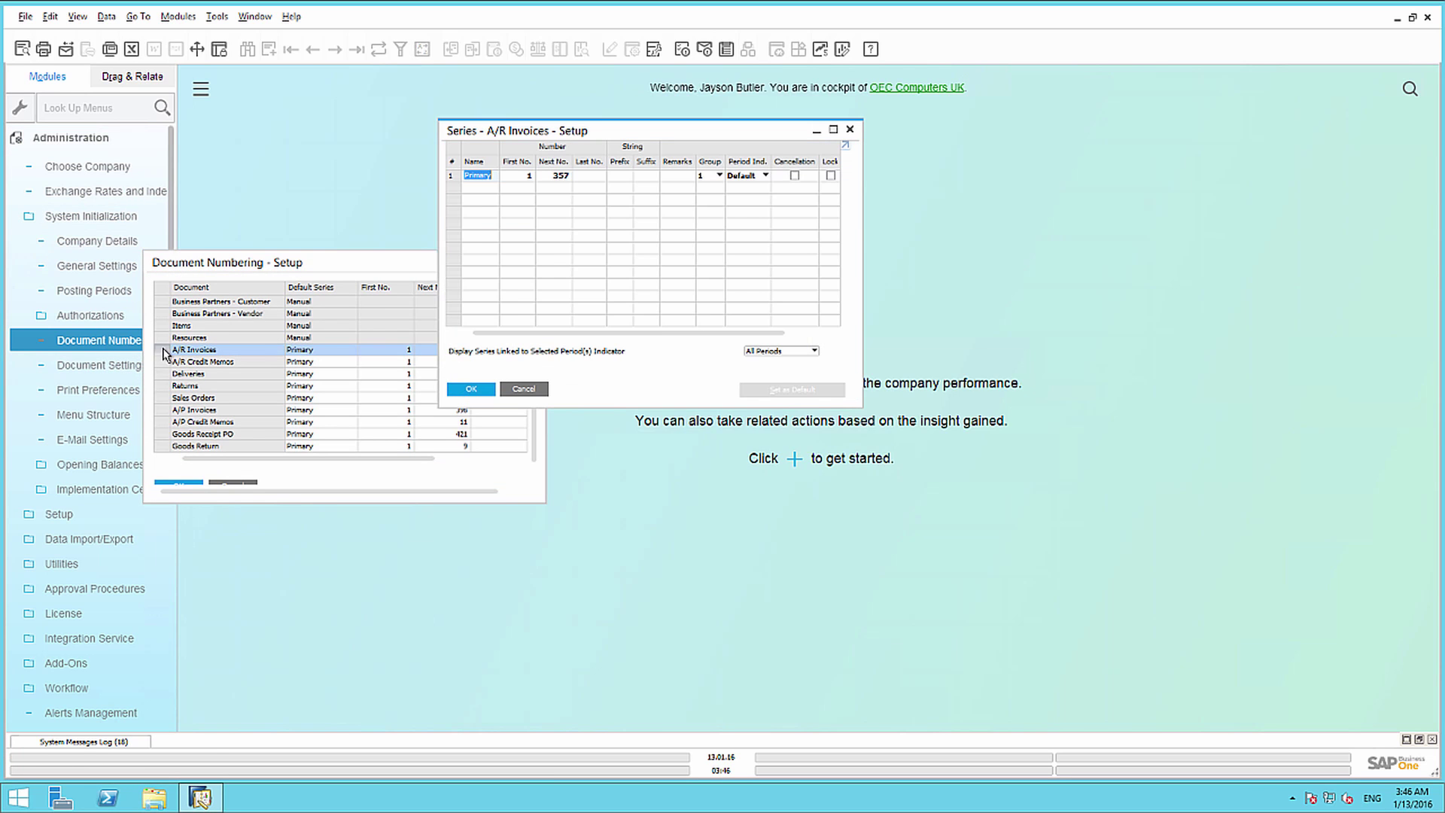
# Step: Mark the Primary series as a digital series, confirm, and save the numbering changes
pyautogui.moveTo(606, 333); pyautogui.dragTo(728, 332)
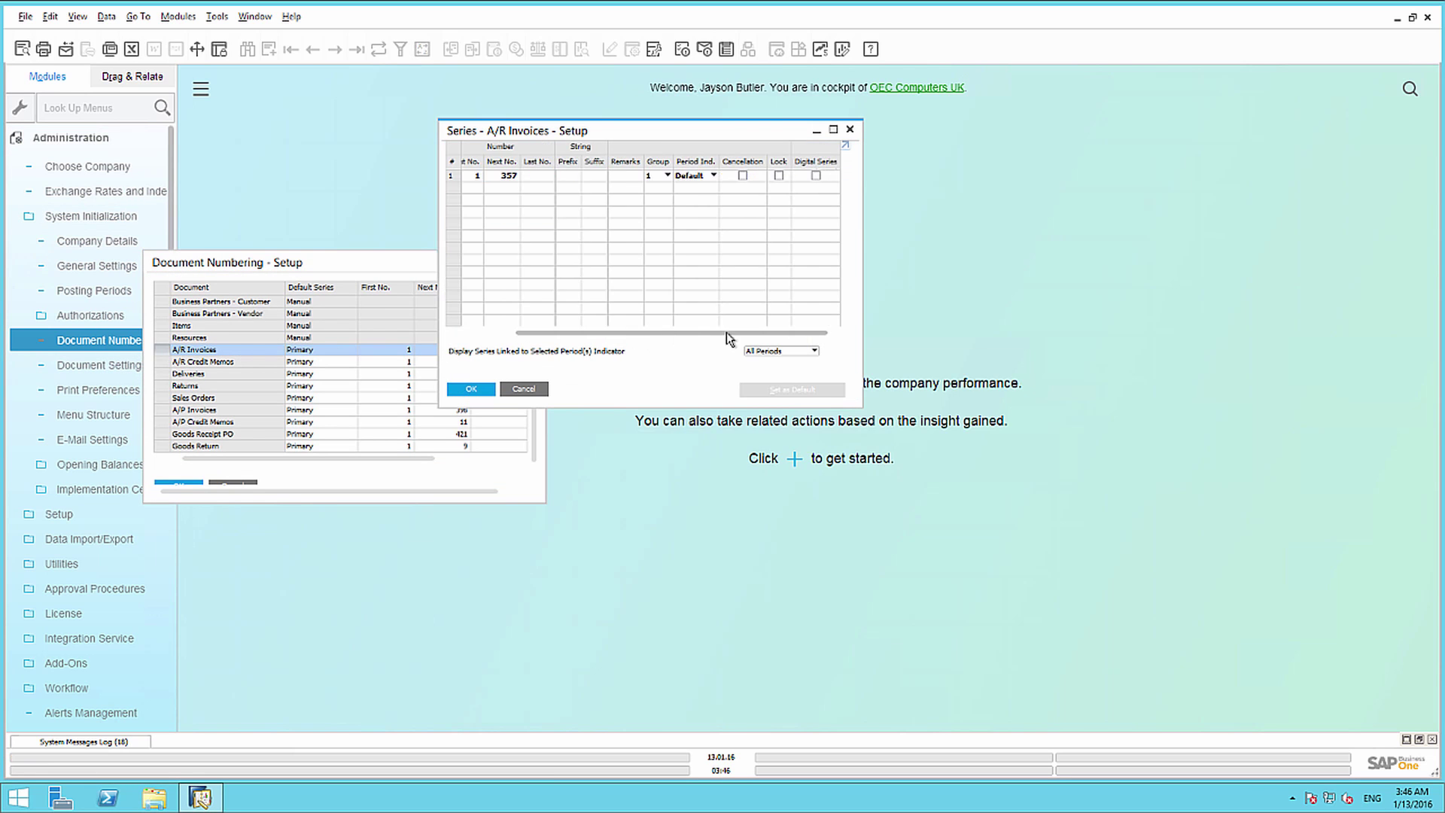
pyautogui.click(814, 176)
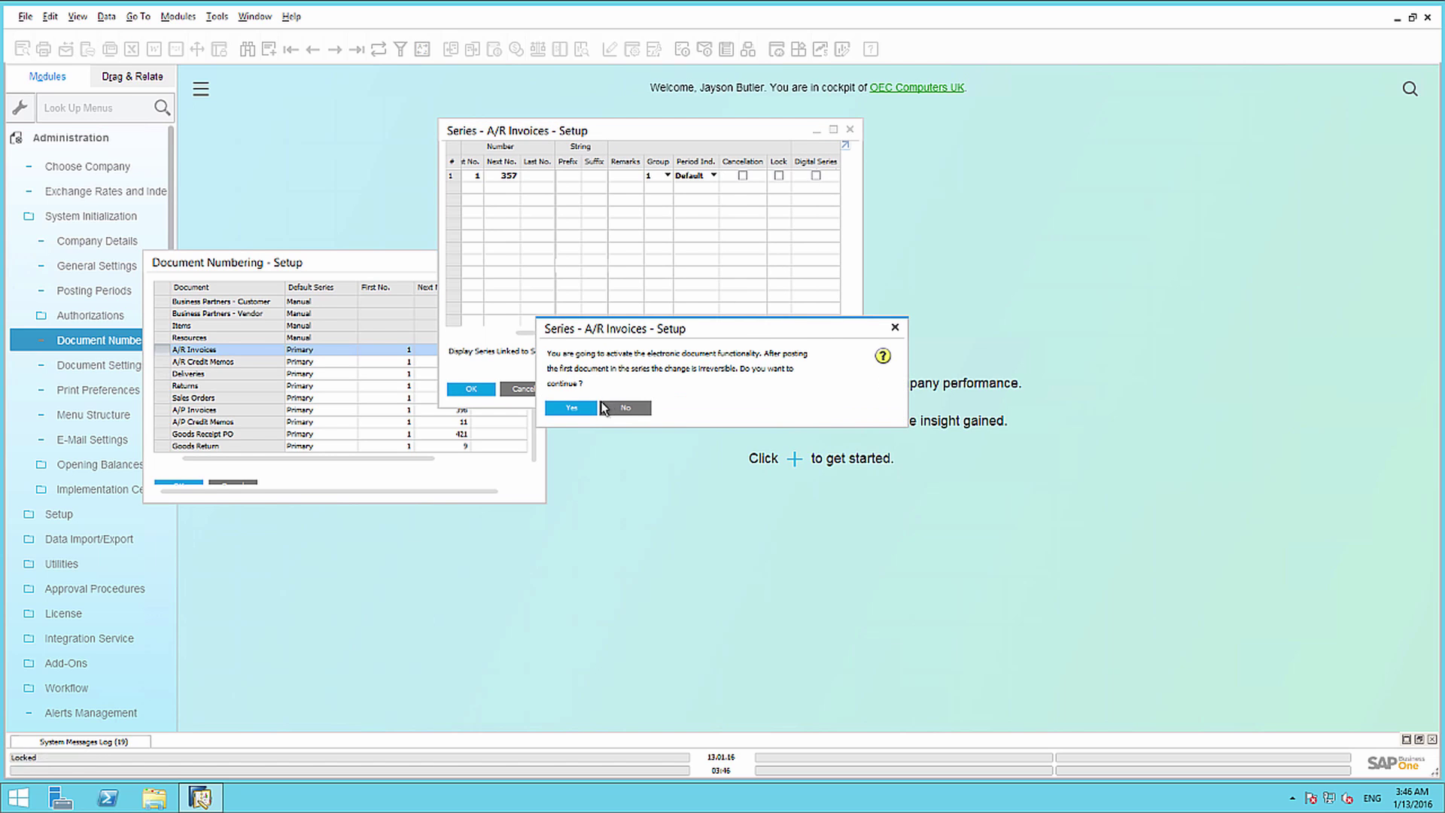
pyautogui.click(575, 408)
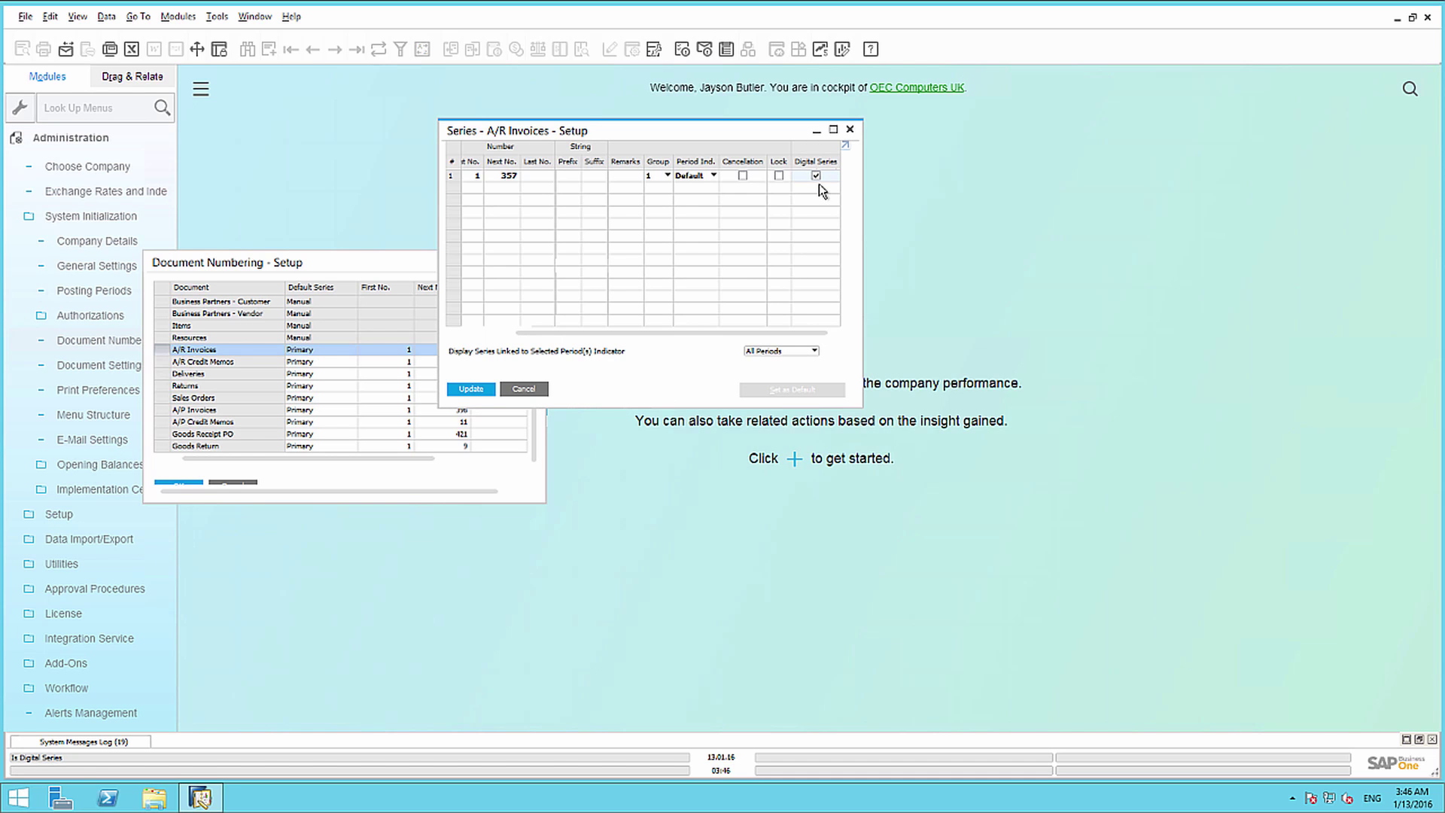
pyautogui.click(462, 390)
pyautogui.click(462, 391)
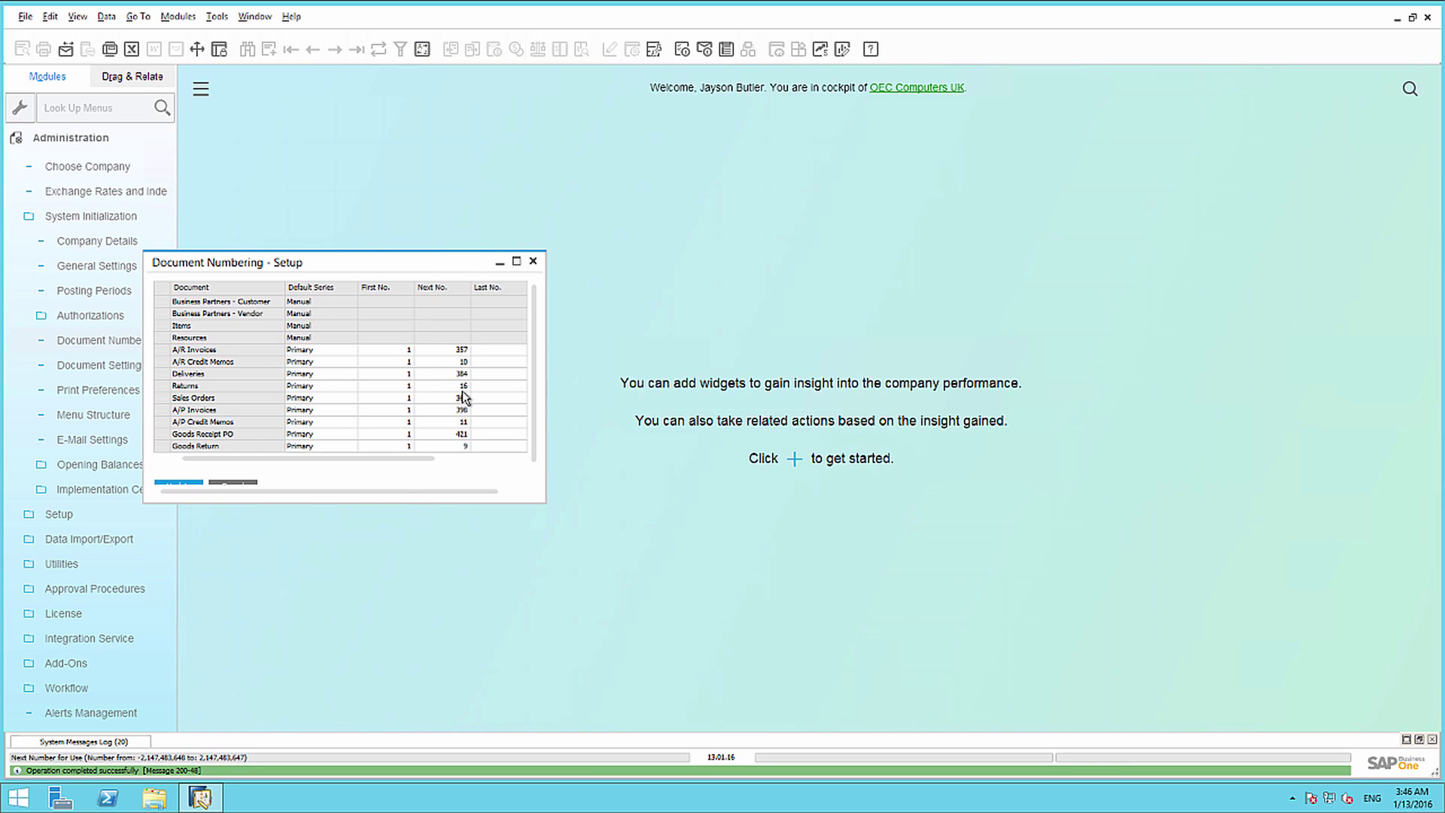
pyautogui.click(532, 263)
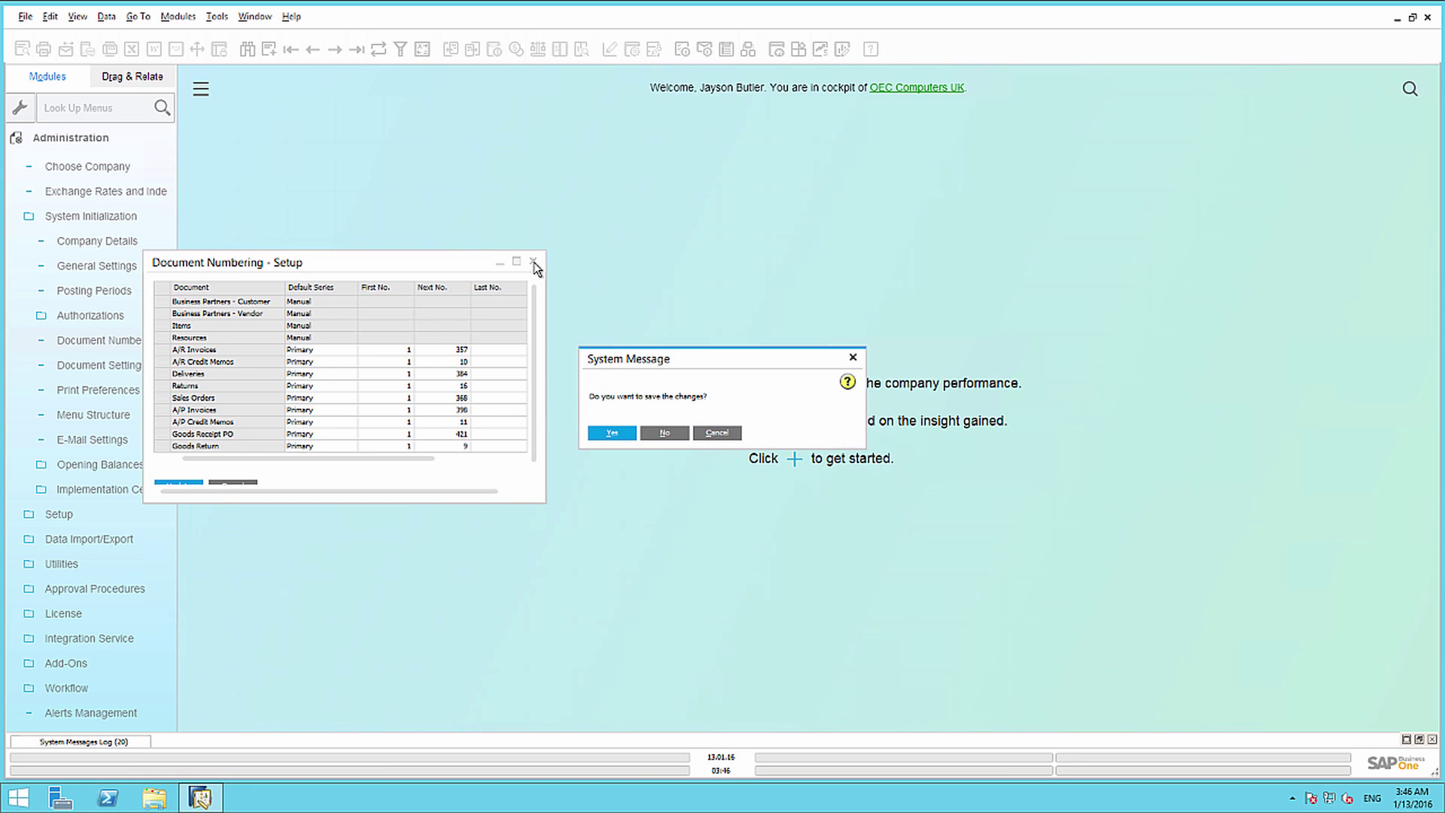
pyautogui.click(616, 435)
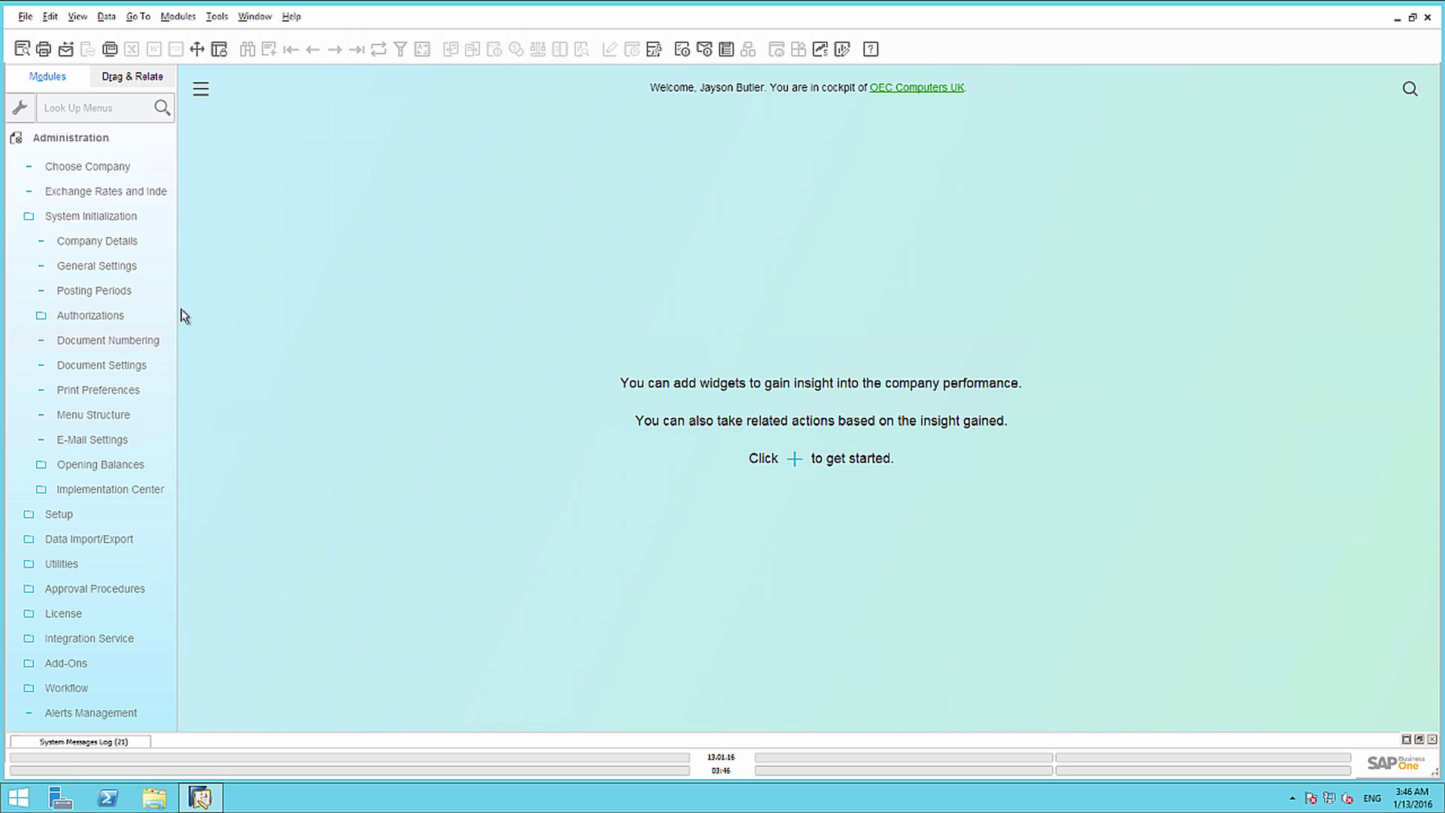
# Step: Set the Path tab's XML File Folder to Desktop XML_Output and save General Settings
pyautogui.click(118, 271)
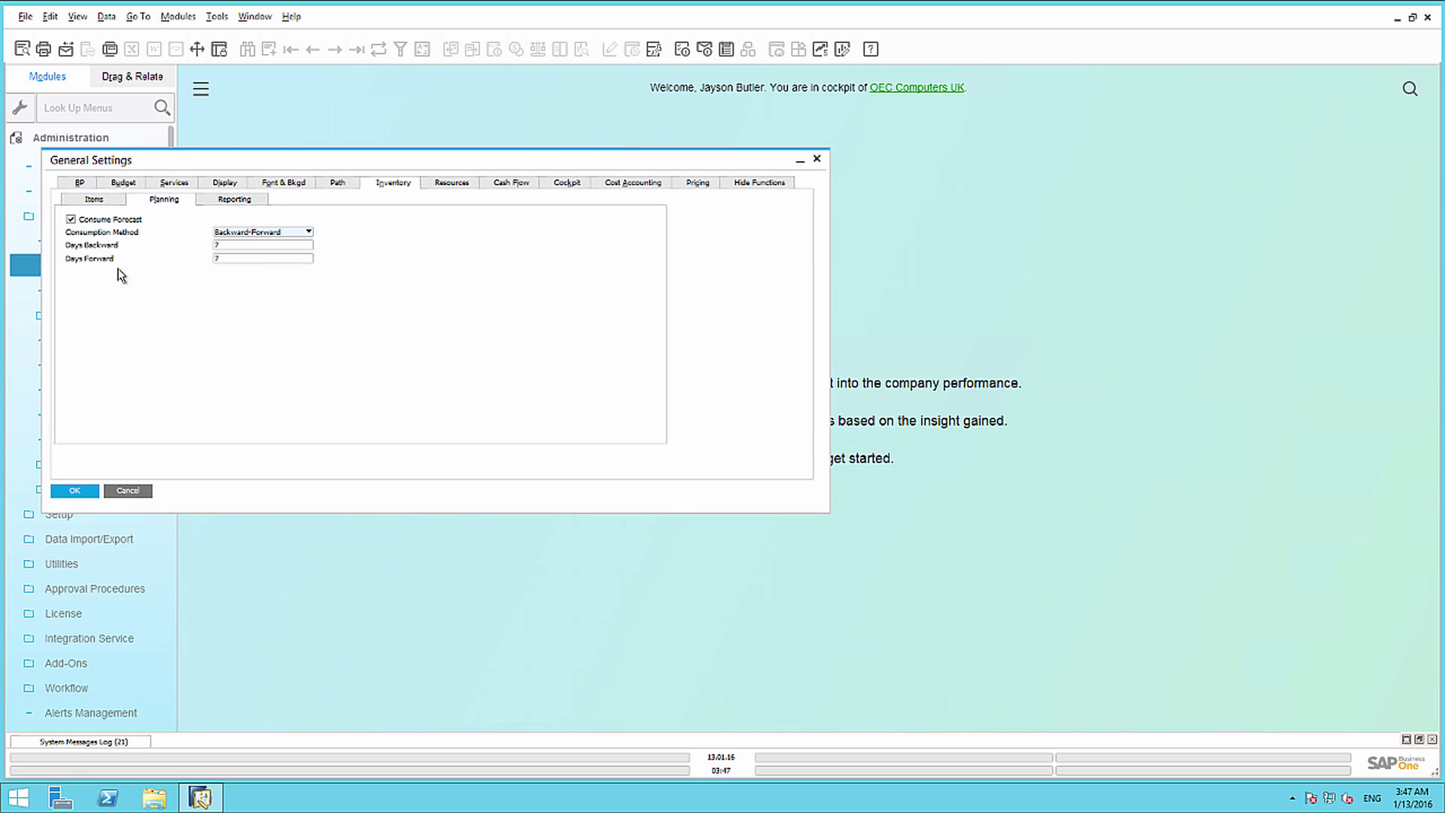
pyautogui.click(341, 185)
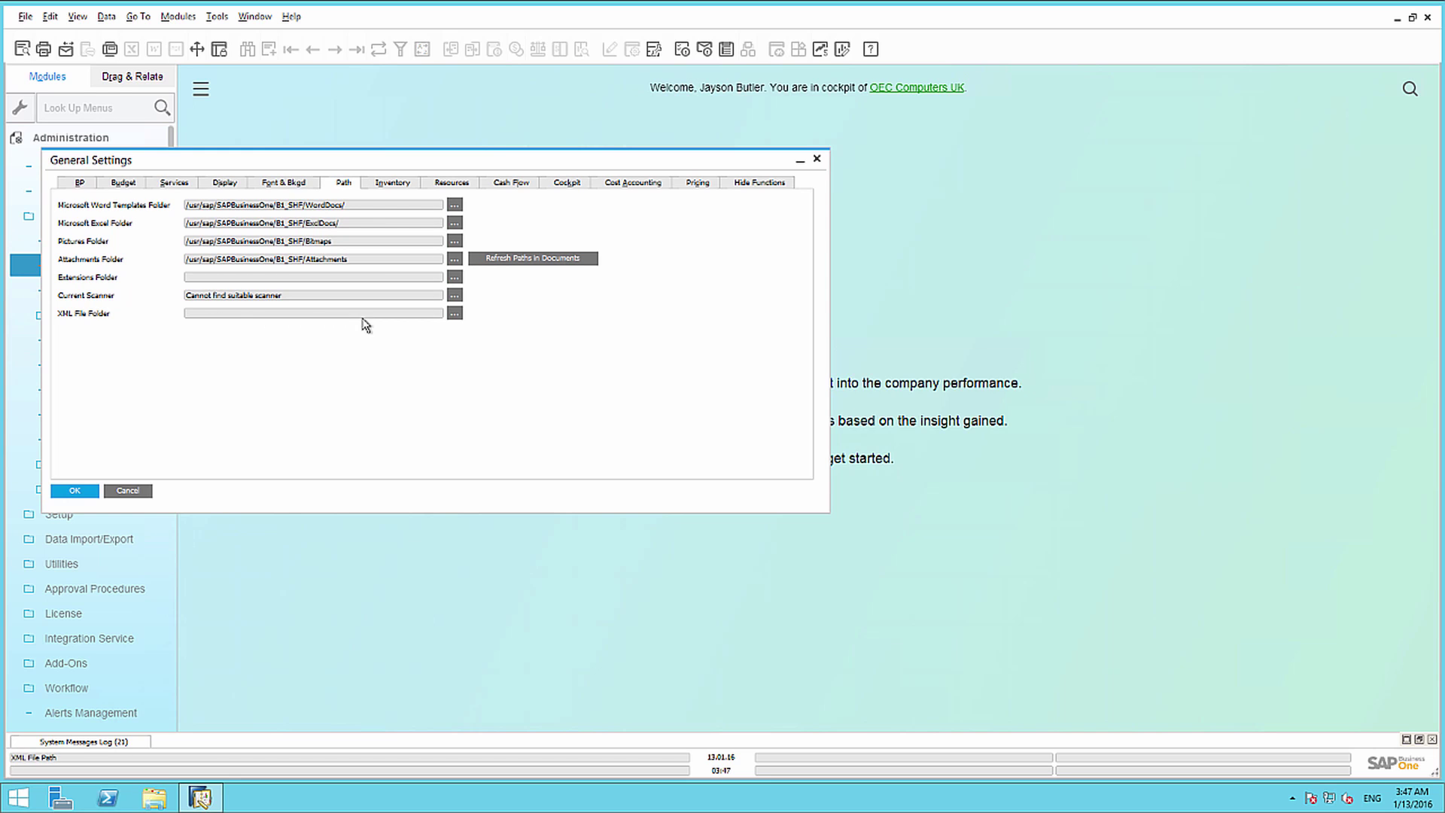
pyautogui.click(455, 314)
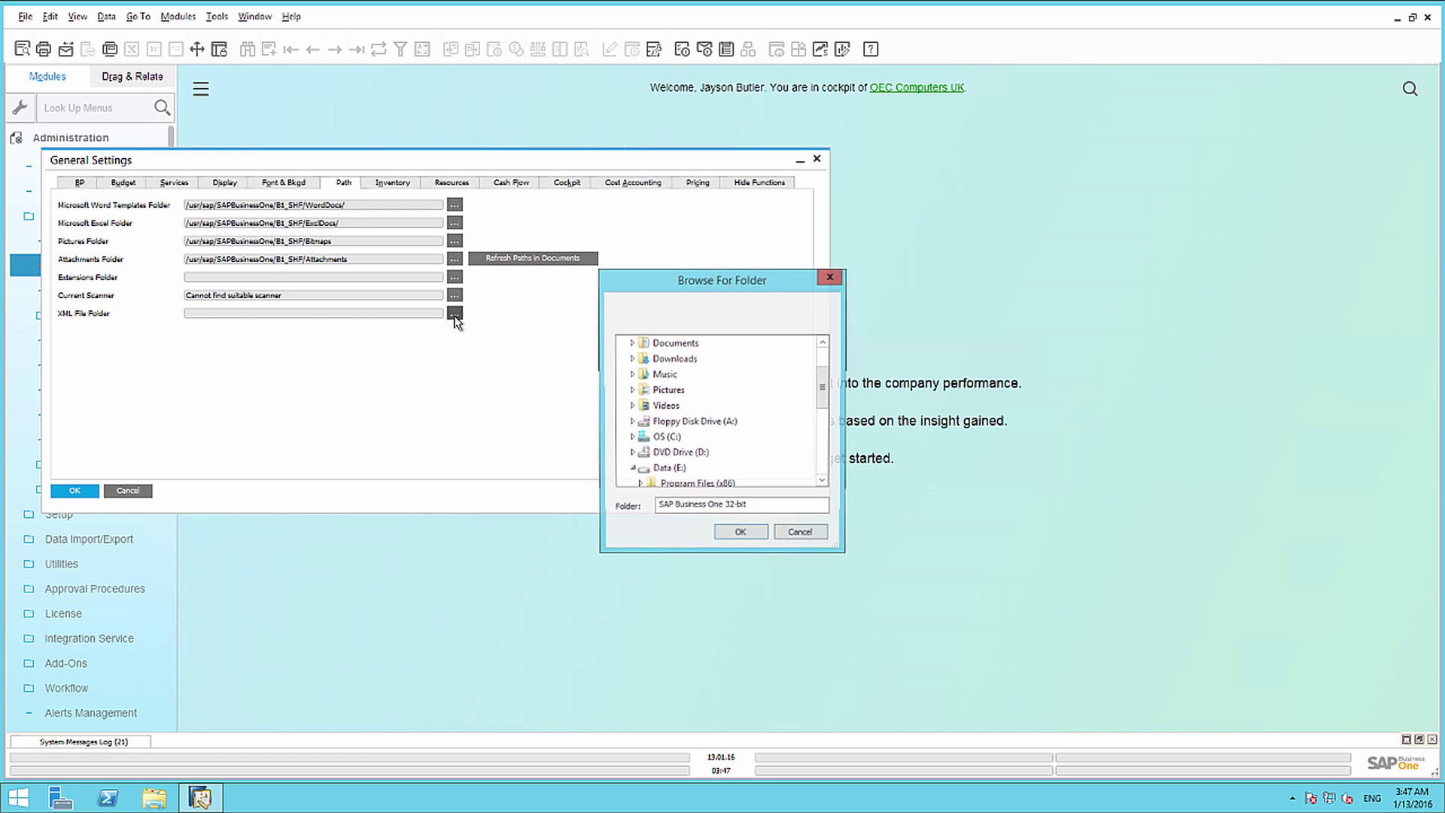
pyautogui.moveTo(823, 394); pyautogui.dragTo(834, 478)
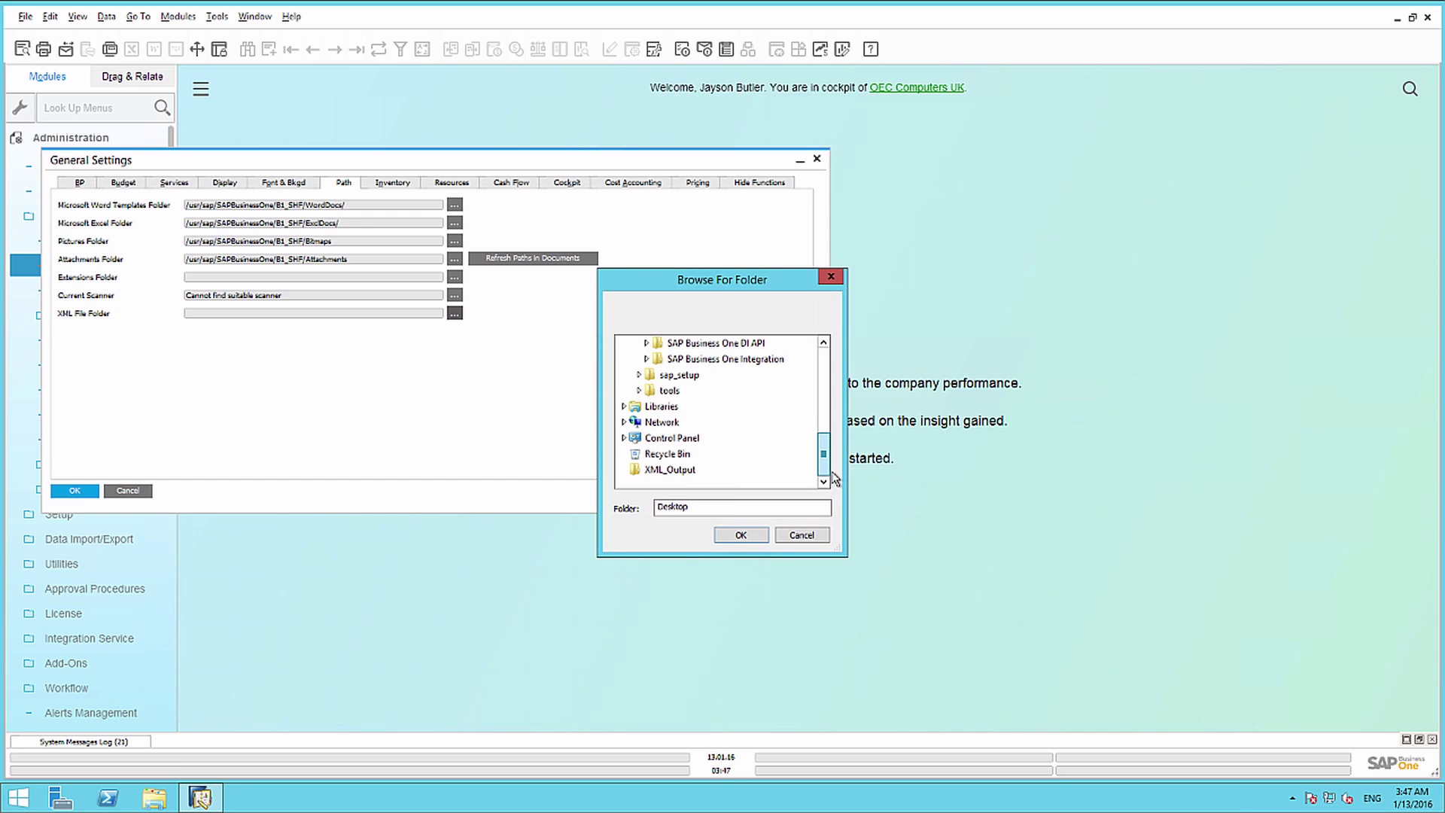
pyautogui.click(677, 469)
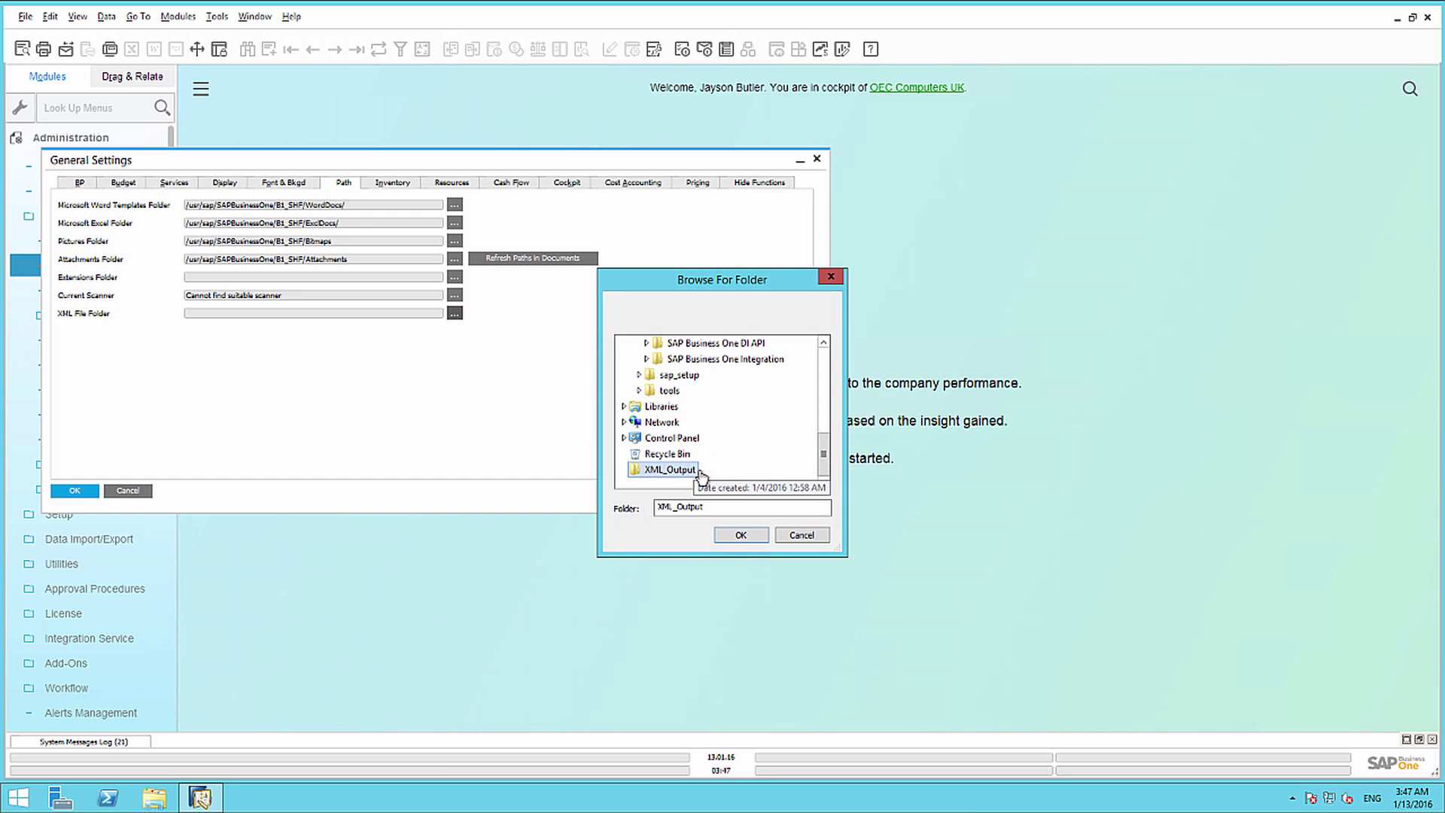
pyautogui.click(739, 533)
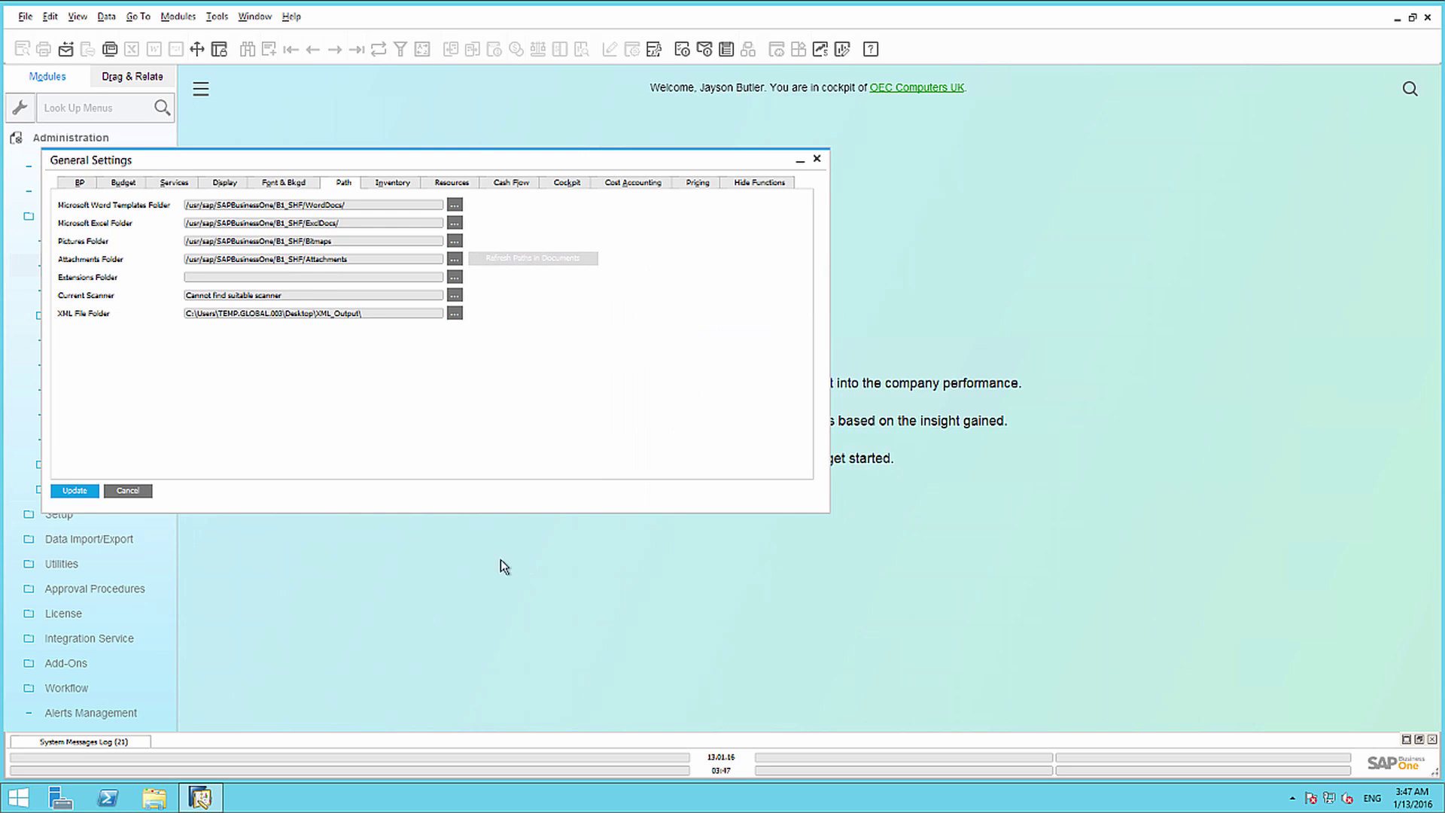
pyautogui.click(75, 490)
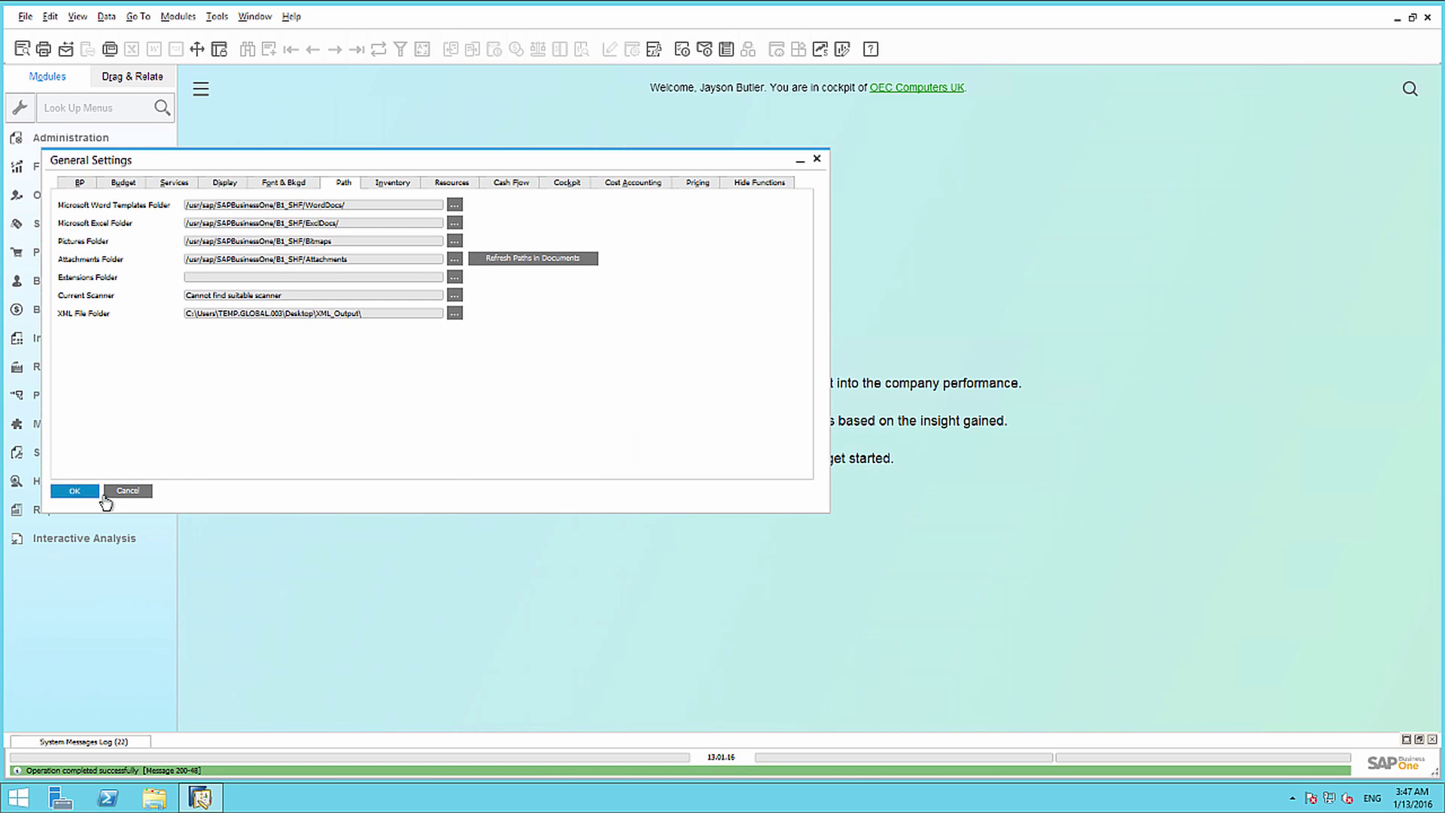
pyautogui.click(78, 491)
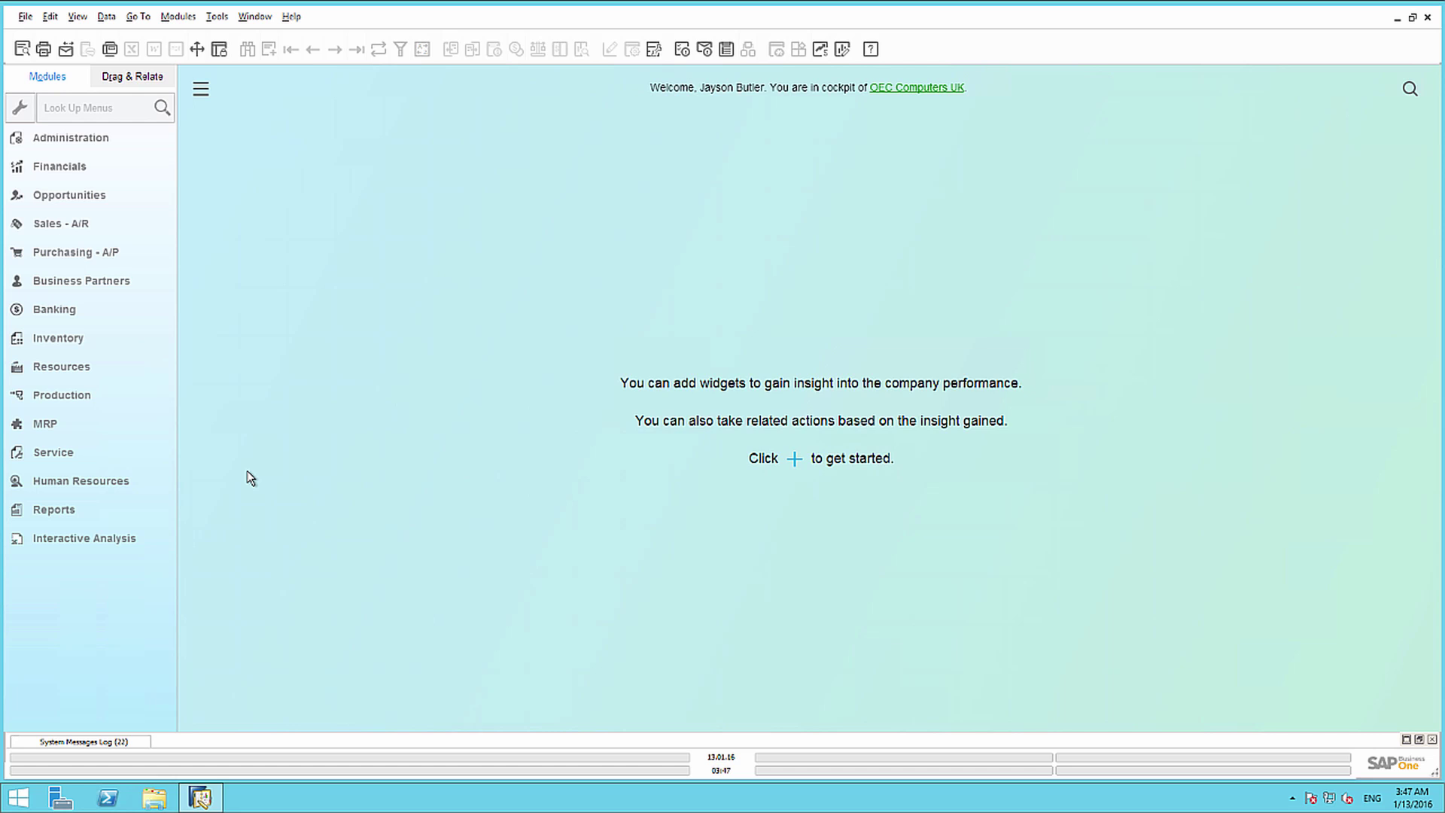
# Step: Open Business Partner Master Data and find the Microchips customer by searching 'Micro'
pyautogui.click(119, 281)
pyautogui.click(123, 308)
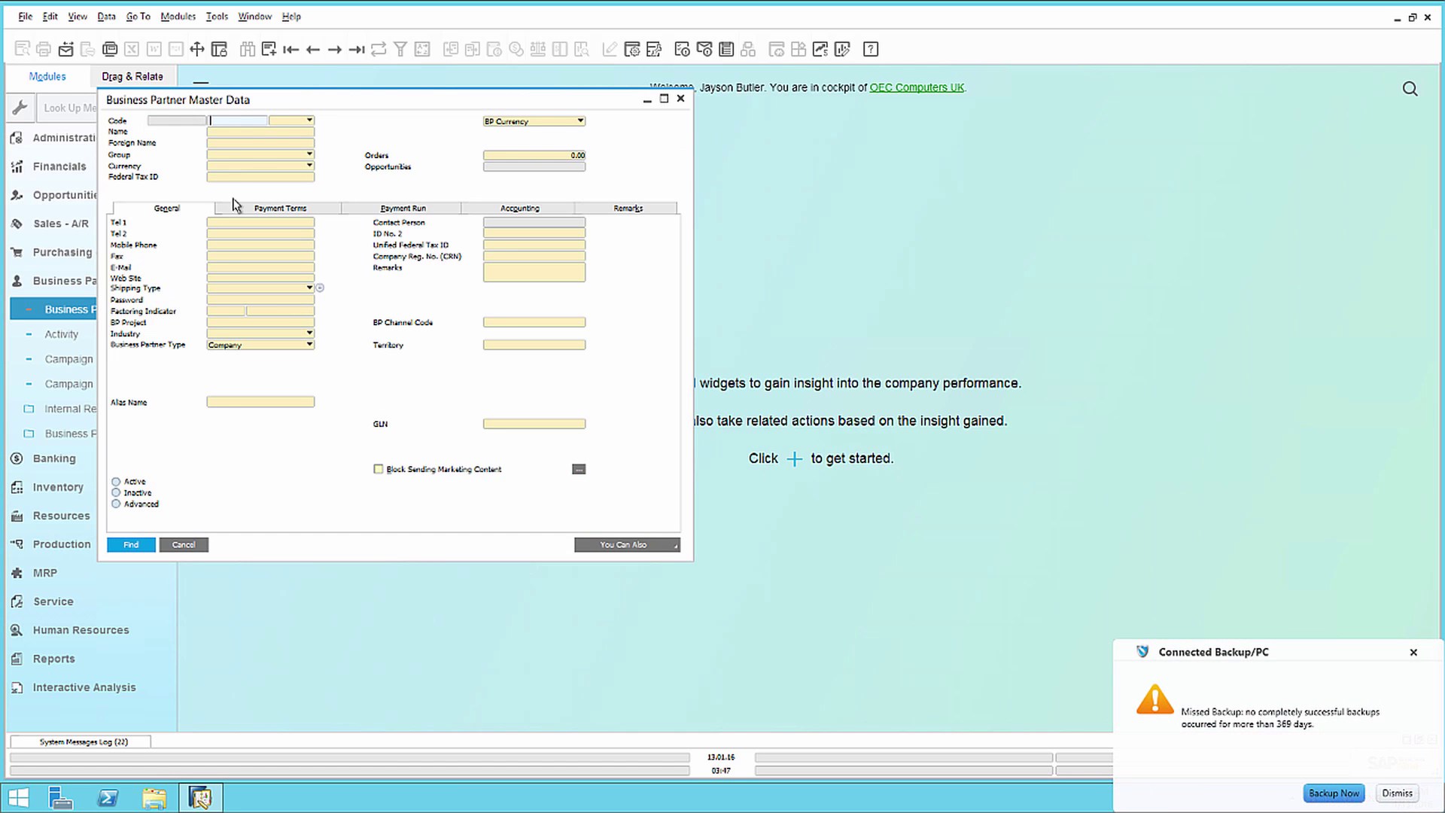
pyautogui.click(238, 133)
pyautogui.write('Micro')
pyautogui.press('Return')
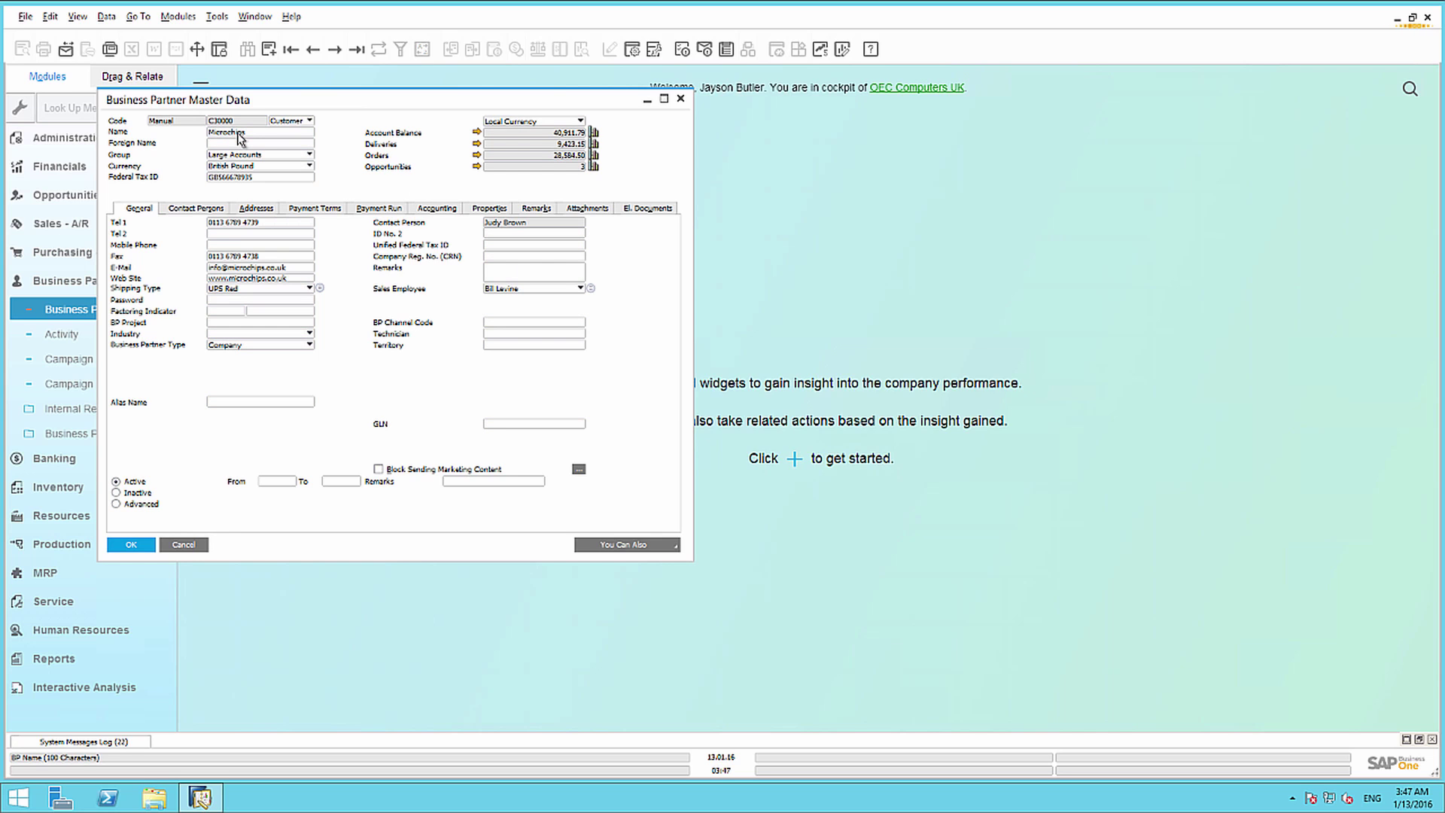
# Step: Set export format EDF mapping example with default type Generate, then update the record
pyautogui.click(653, 211)
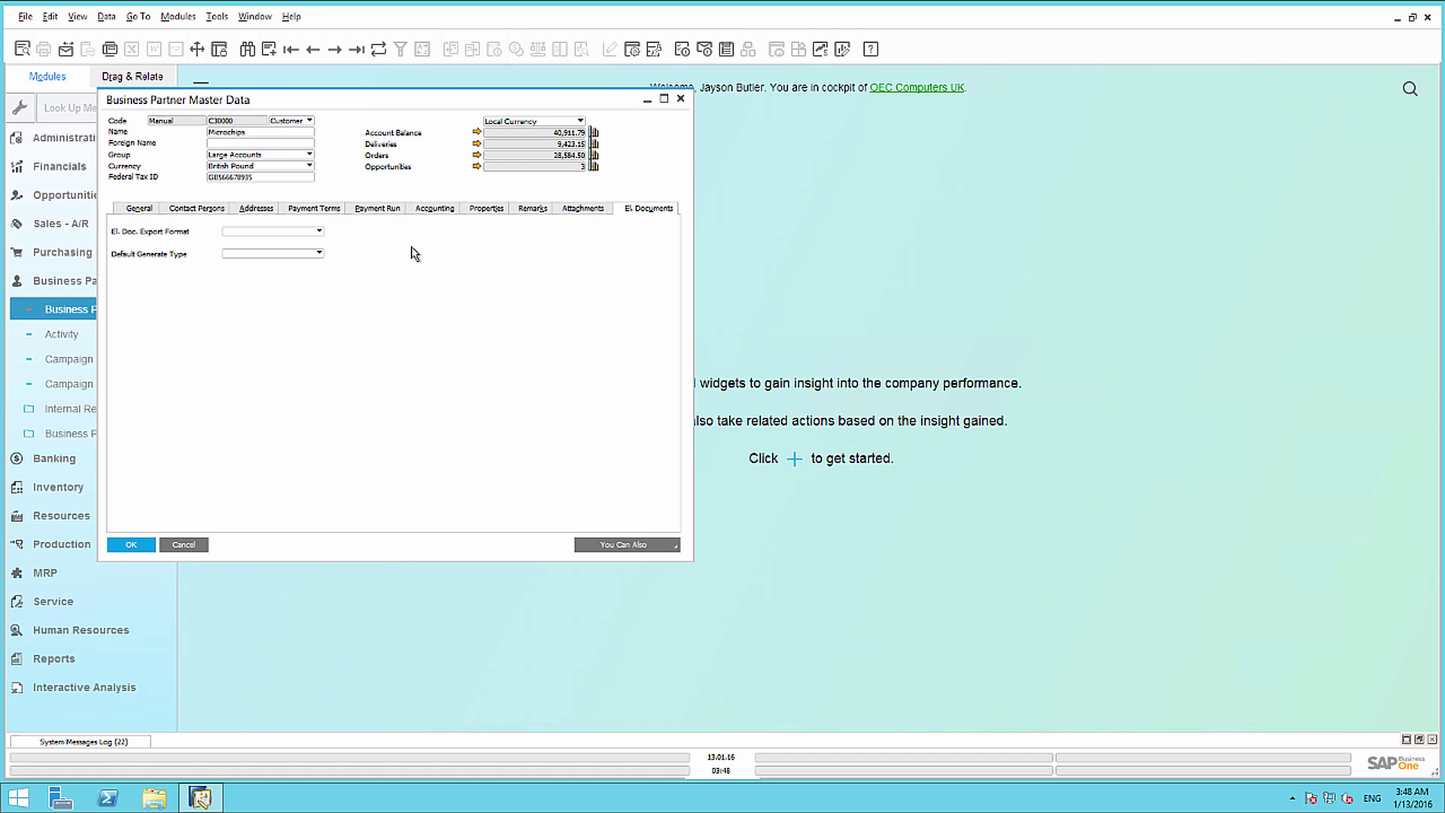
pyautogui.click(301, 232)
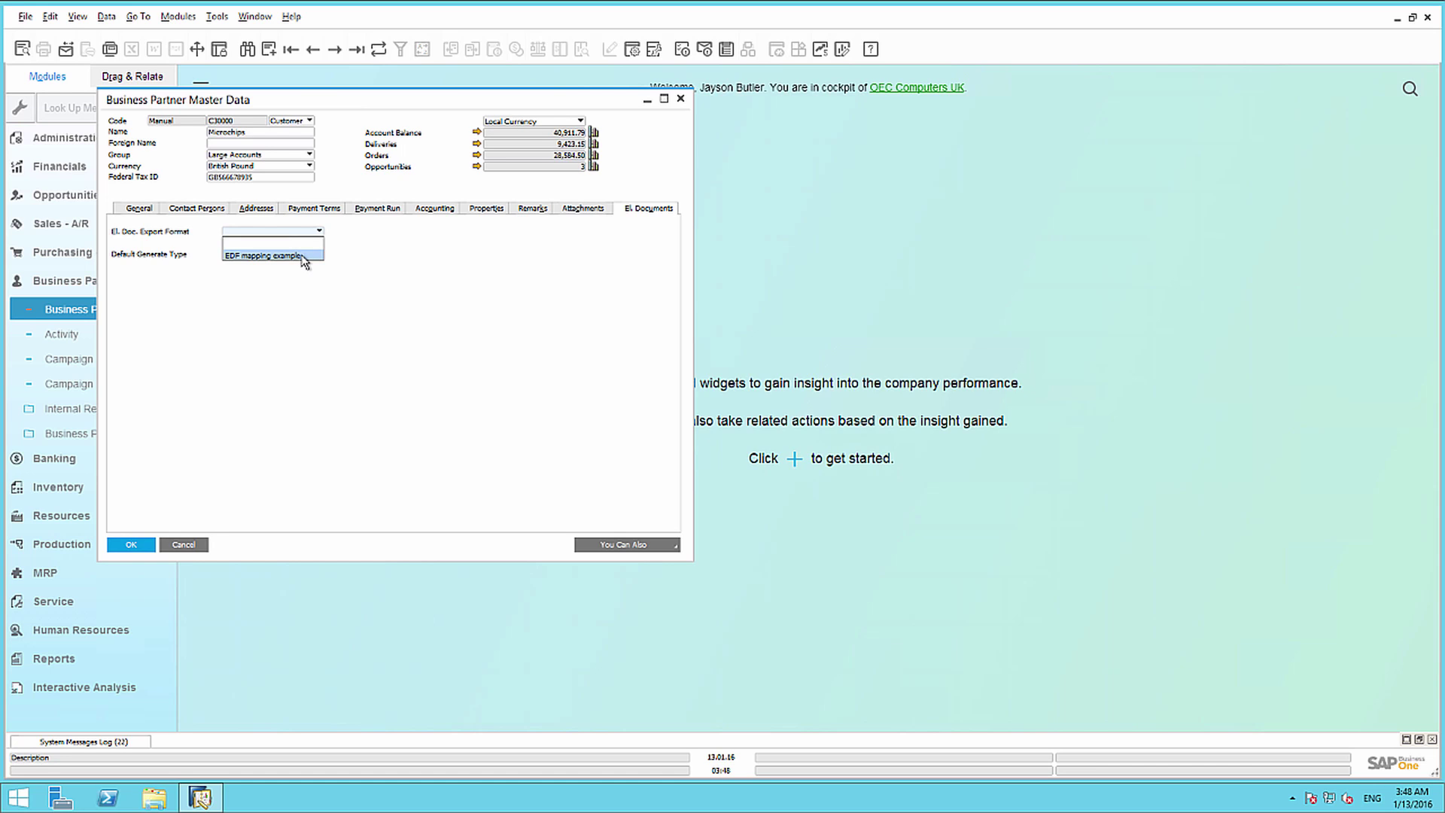
pyautogui.click(303, 258)
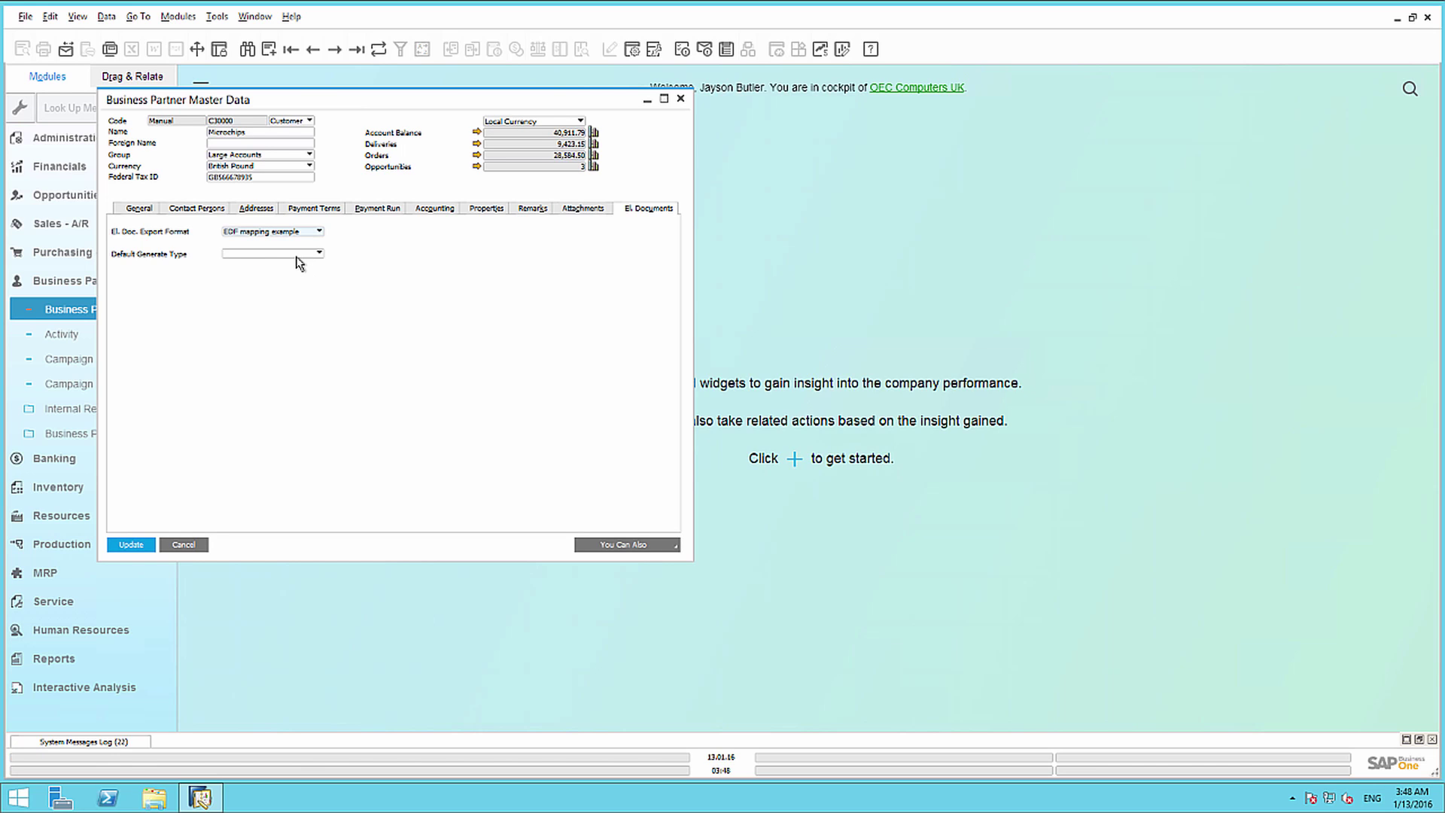
pyautogui.click(299, 254)
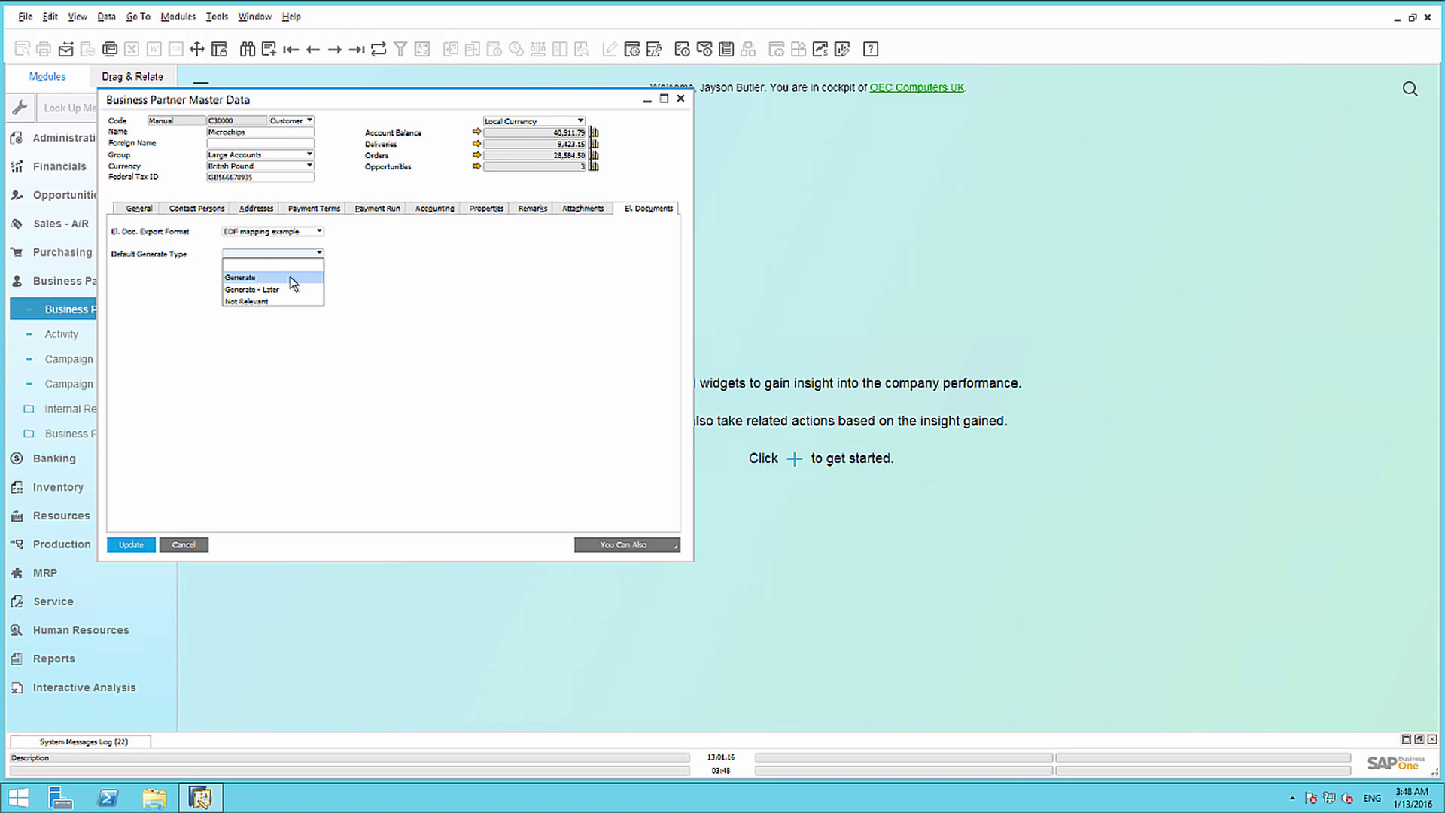
pyautogui.click(290, 277)
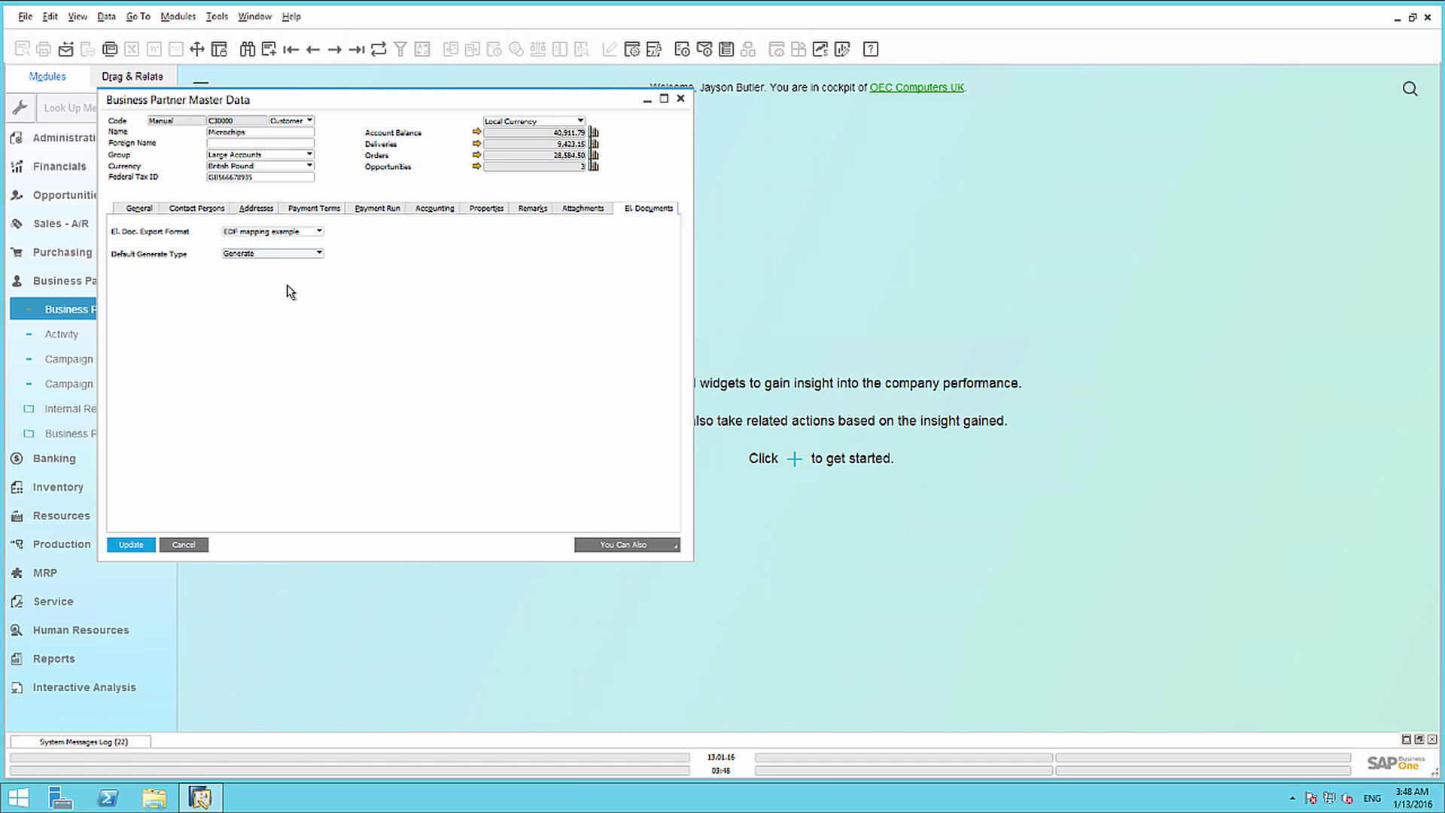
pyautogui.click(131, 544)
pyautogui.click(133, 544)
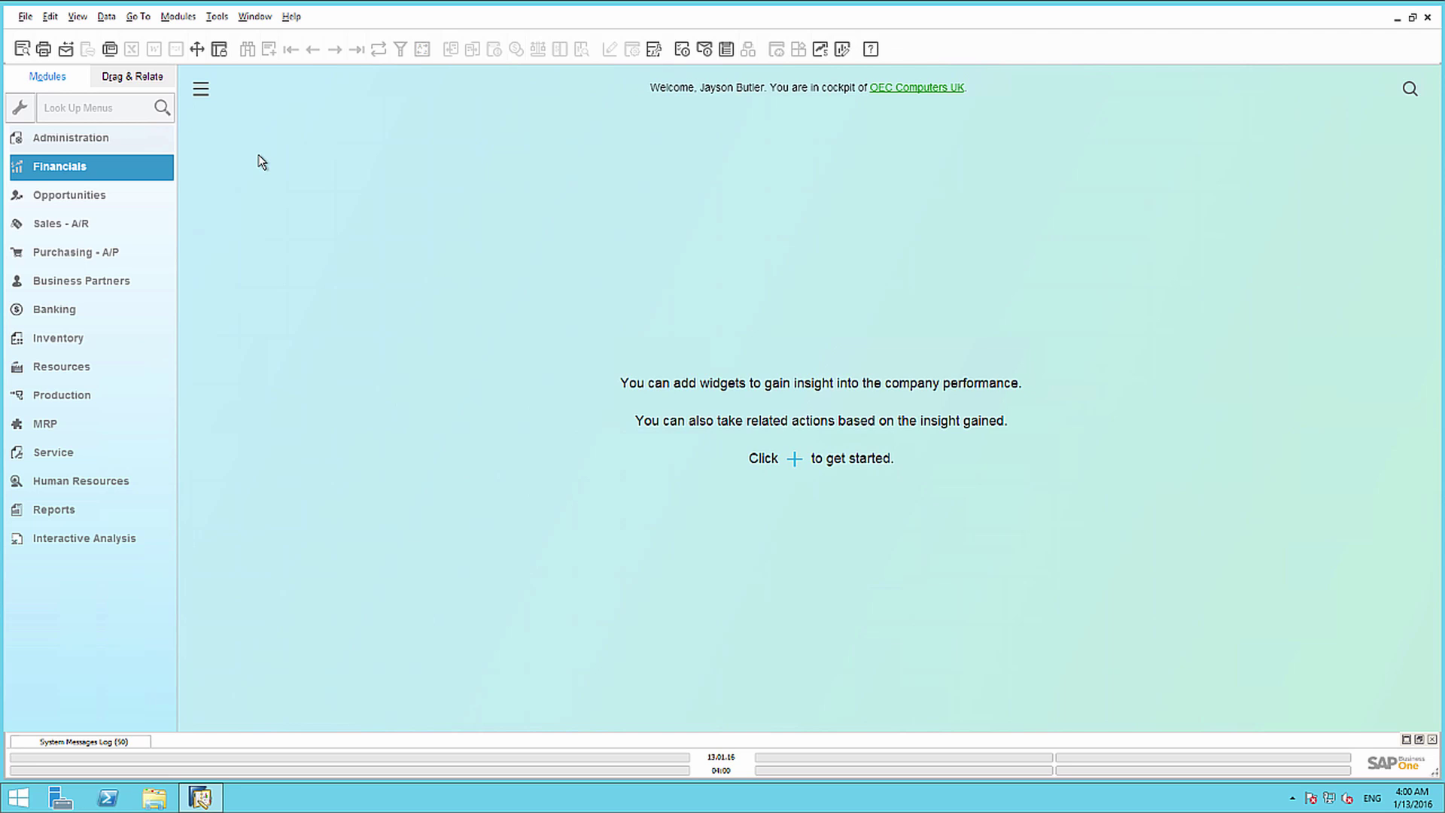
# Step: Open A/R Invoice, browse to invoice 357 and duplicate it
pyautogui.click(72, 224)
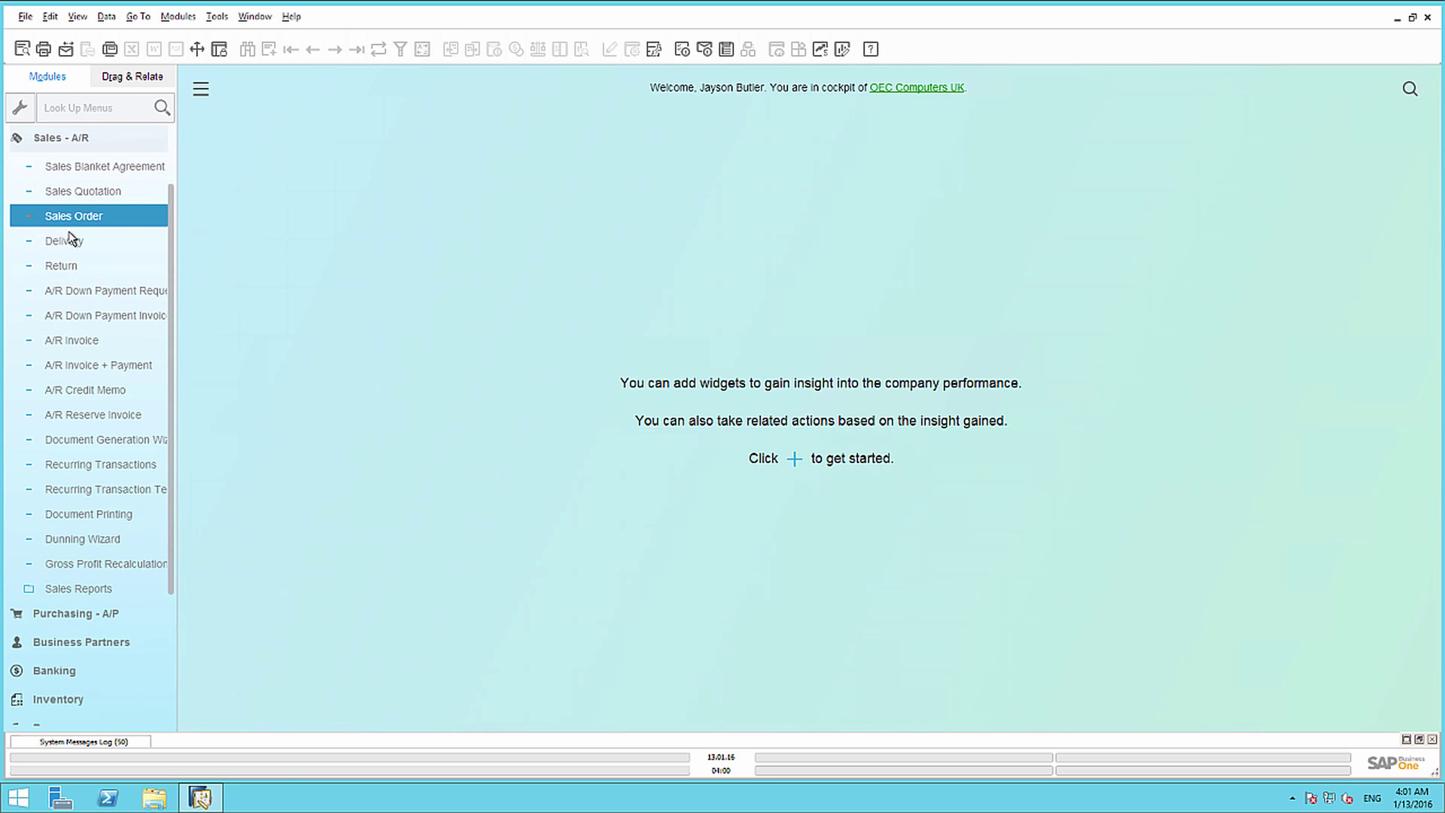
pyautogui.click(68, 337)
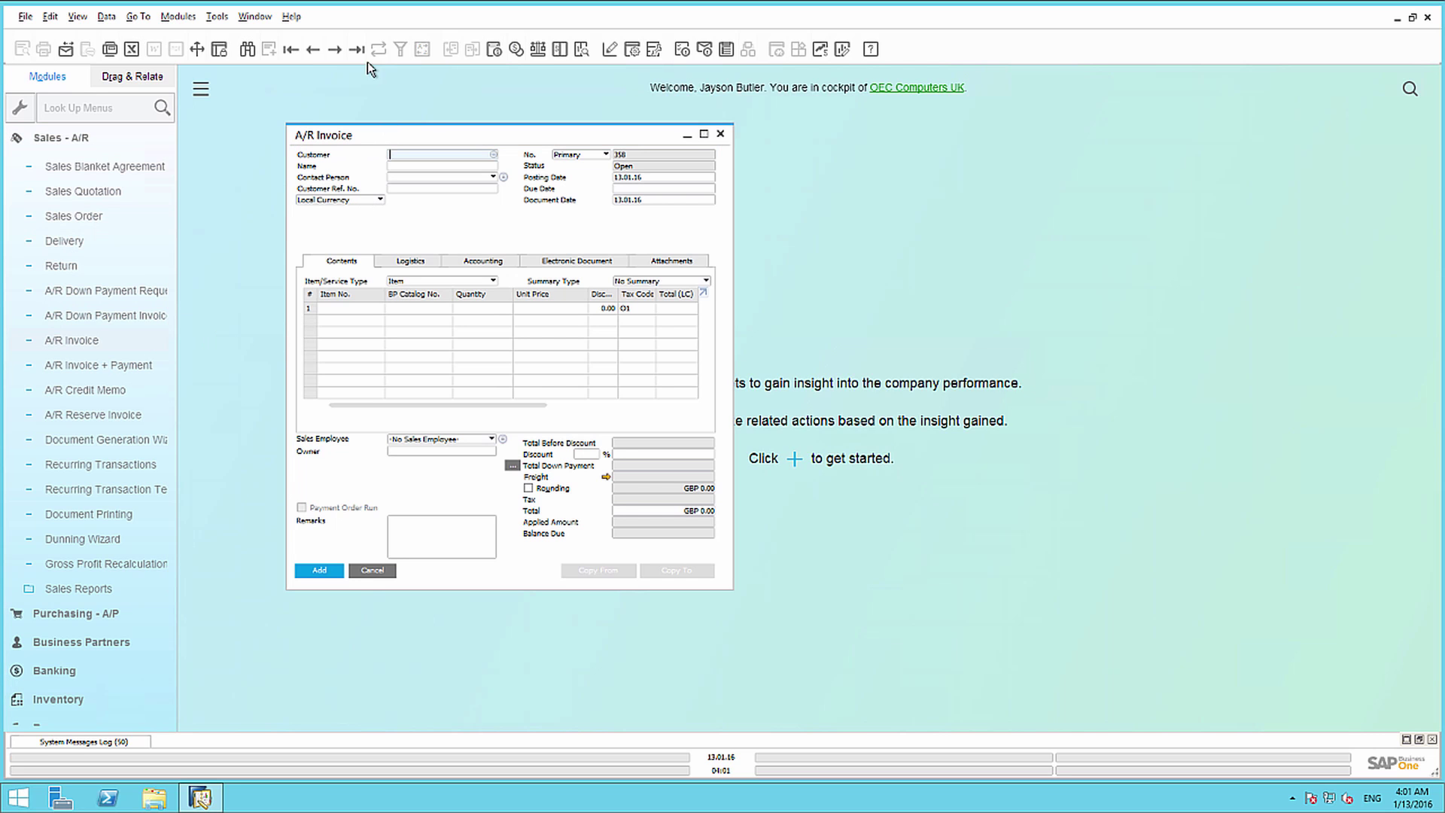
pyautogui.click(357, 50)
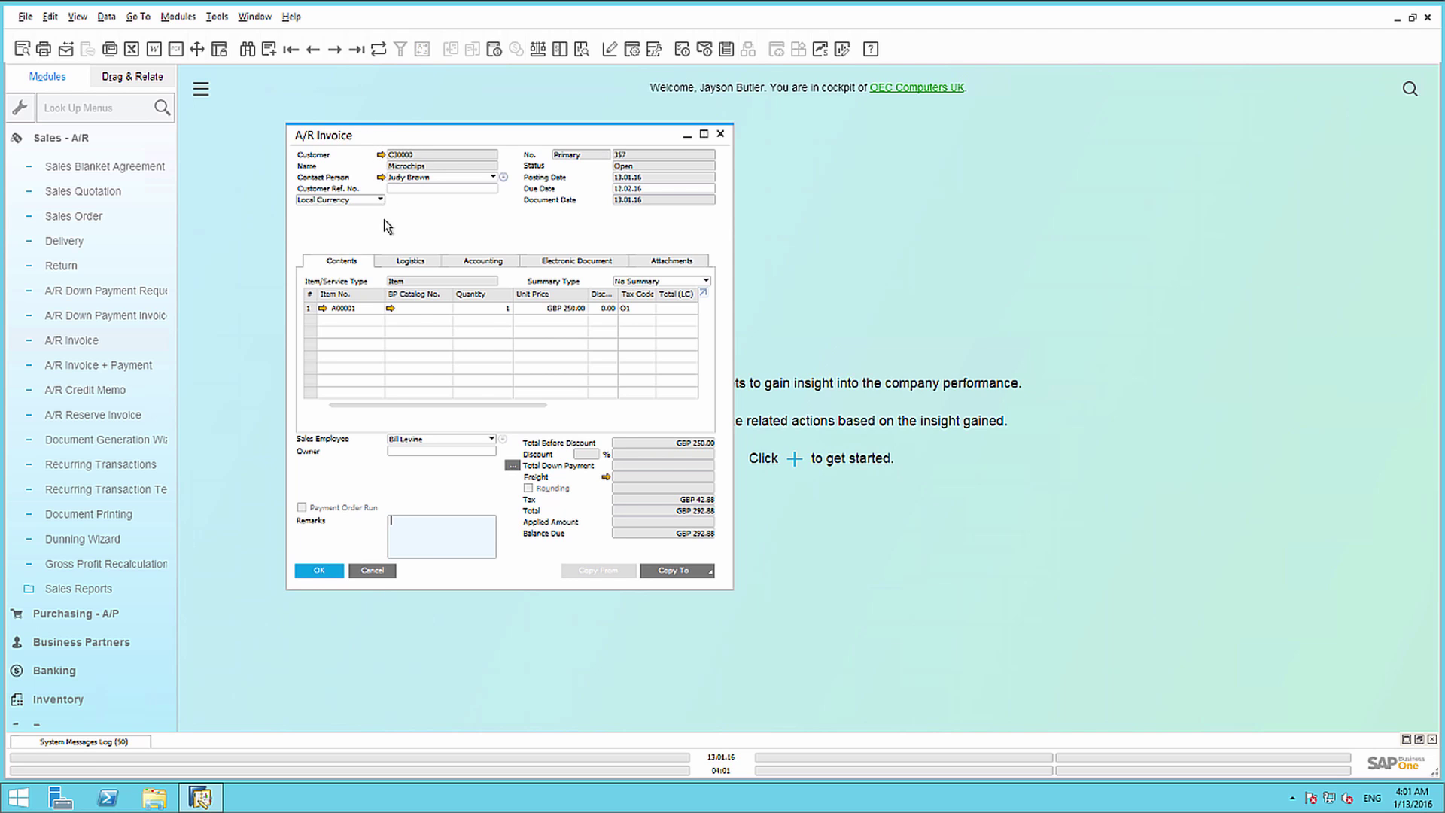
pyautogui.rightClick(386, 245)
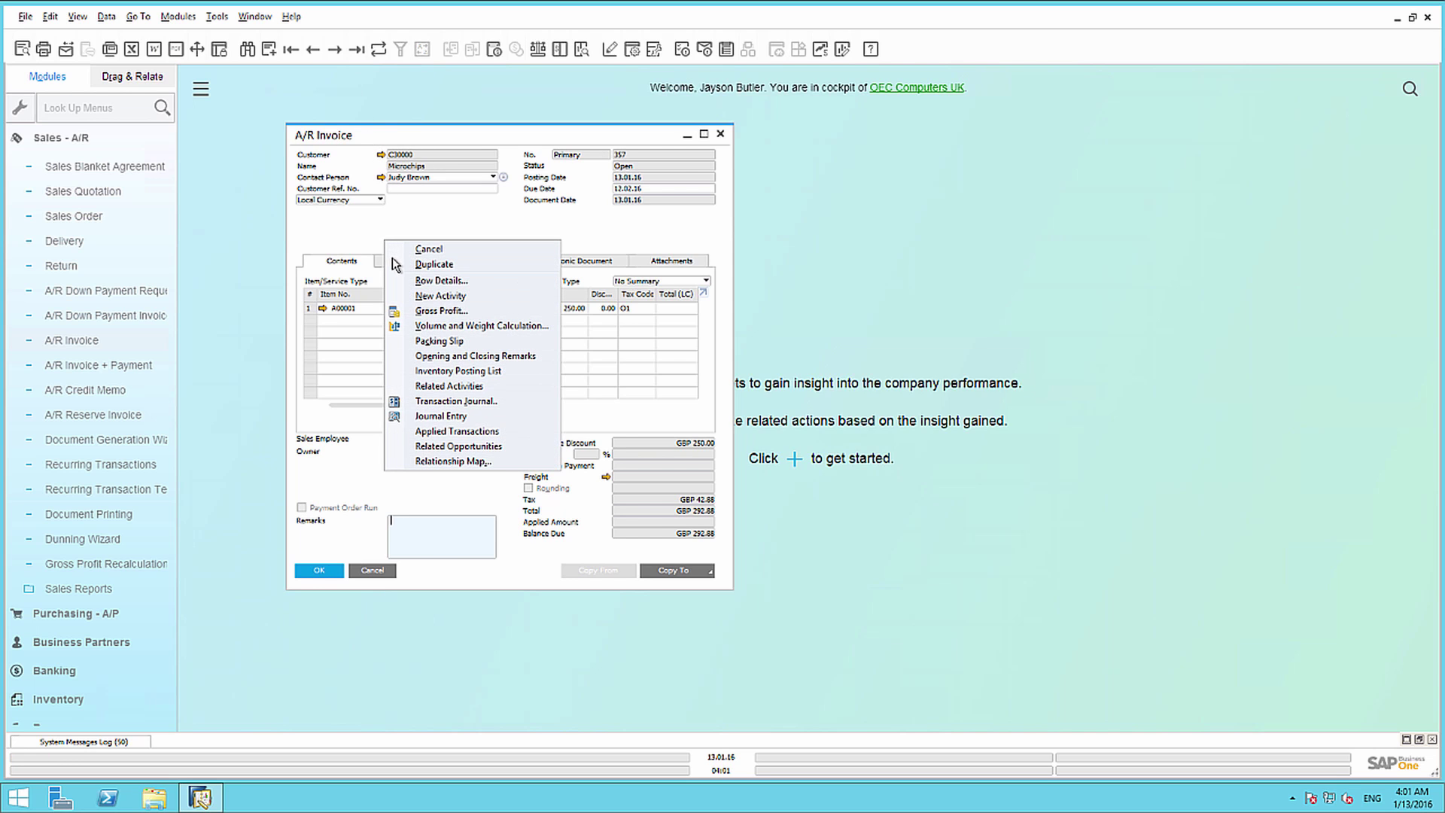
pyautogui.click(402, 270)
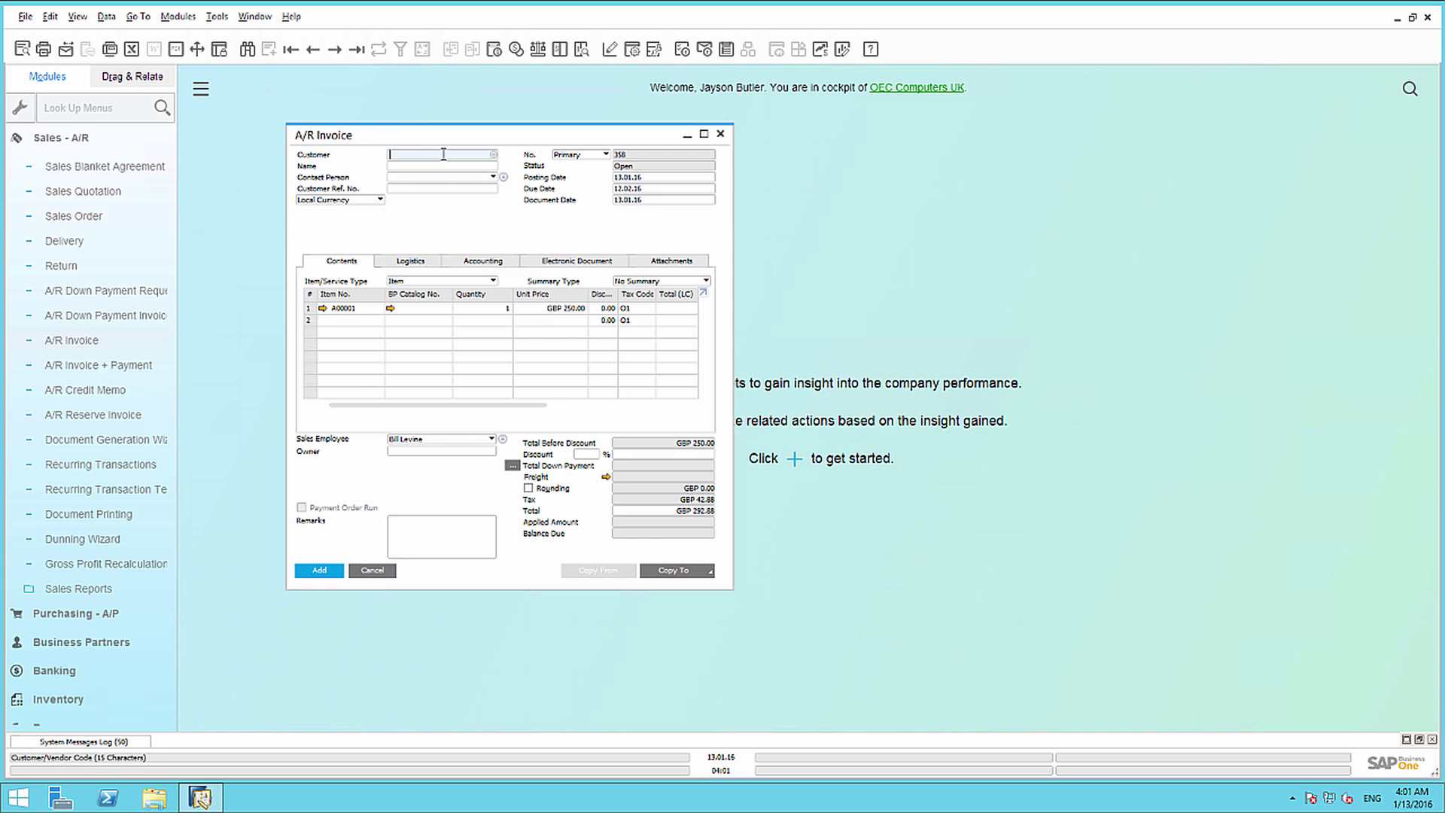
# Step: Set customer C30000 and item A00001 on the duplicated invoice
pyautogui.write('c3')
pyautogui.press('Tab')
pyautogui.click(576, 407)
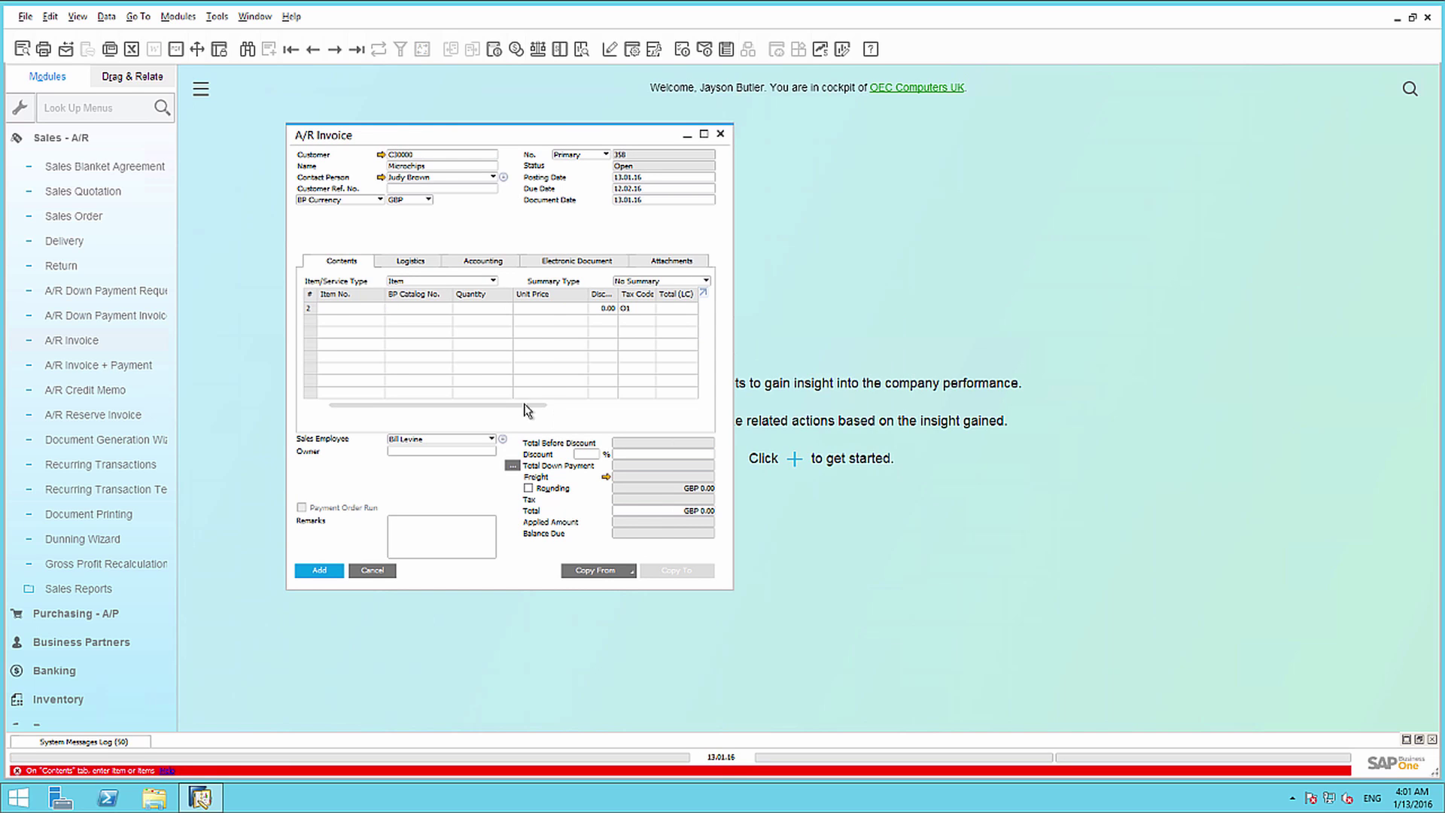
pyautogui.click(328, 310)
pyautogui.click(378, 308)
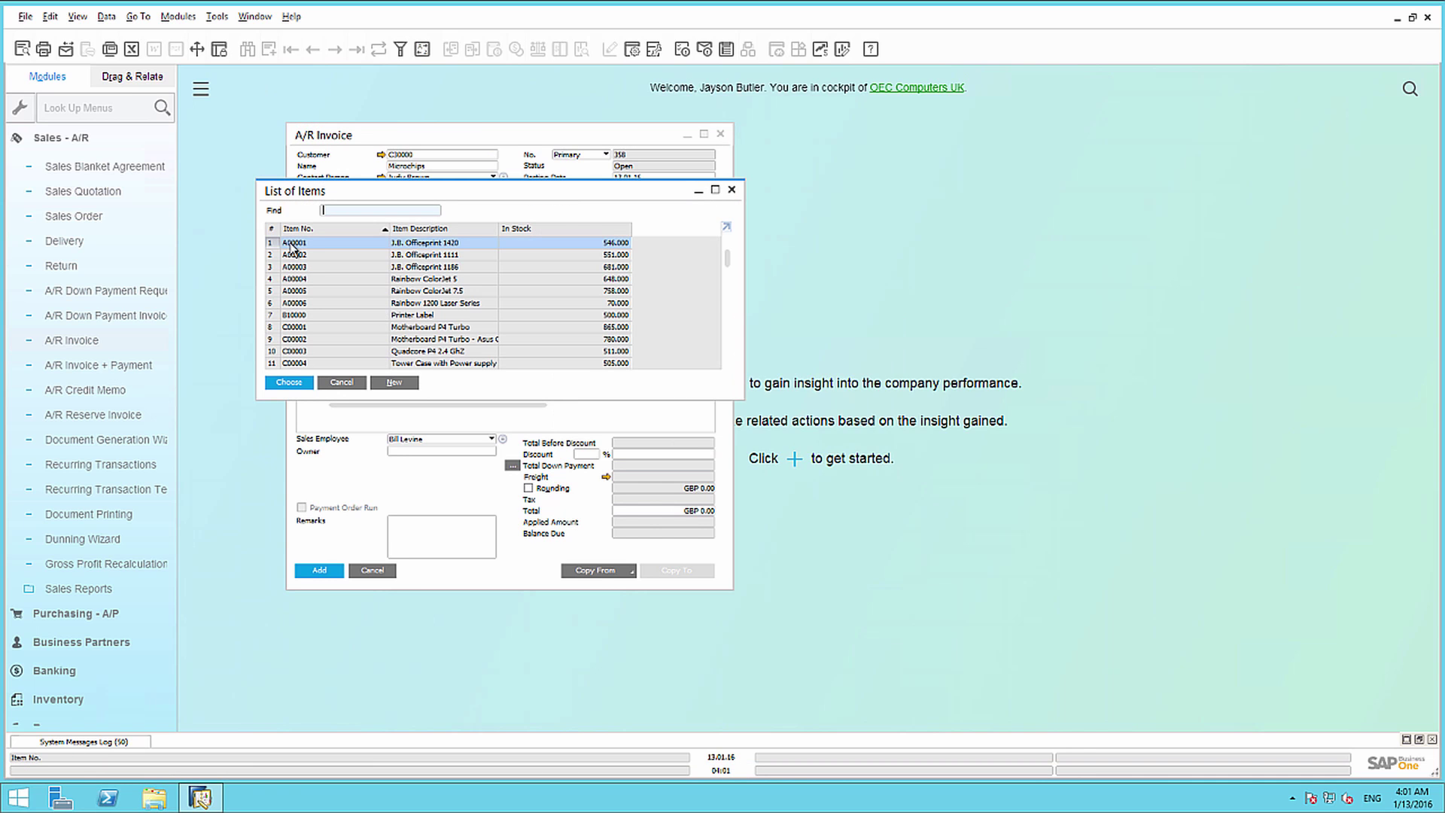
pyautogui.doubleClick(293, 243)
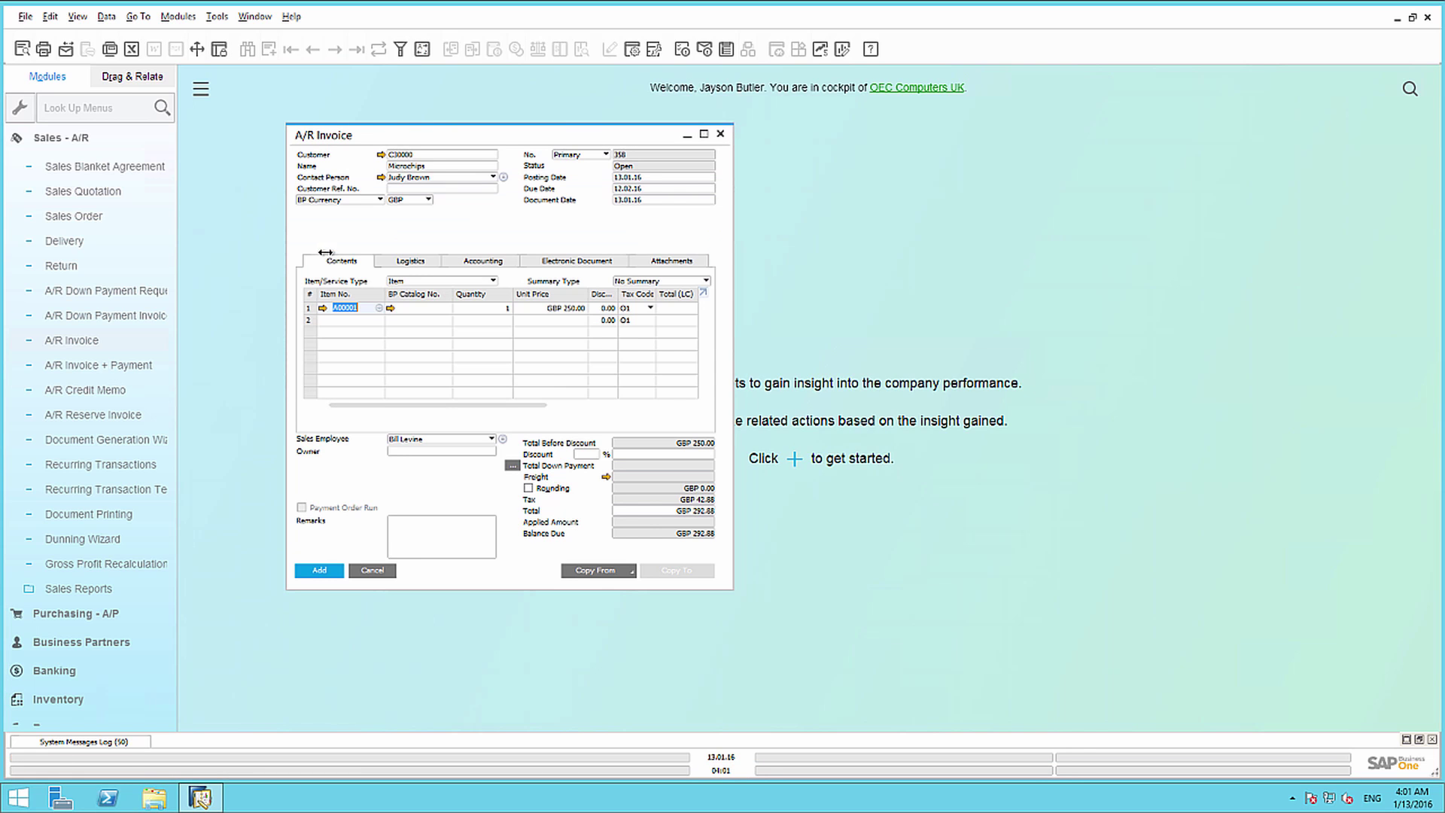
pyautogui.click(673, 405)
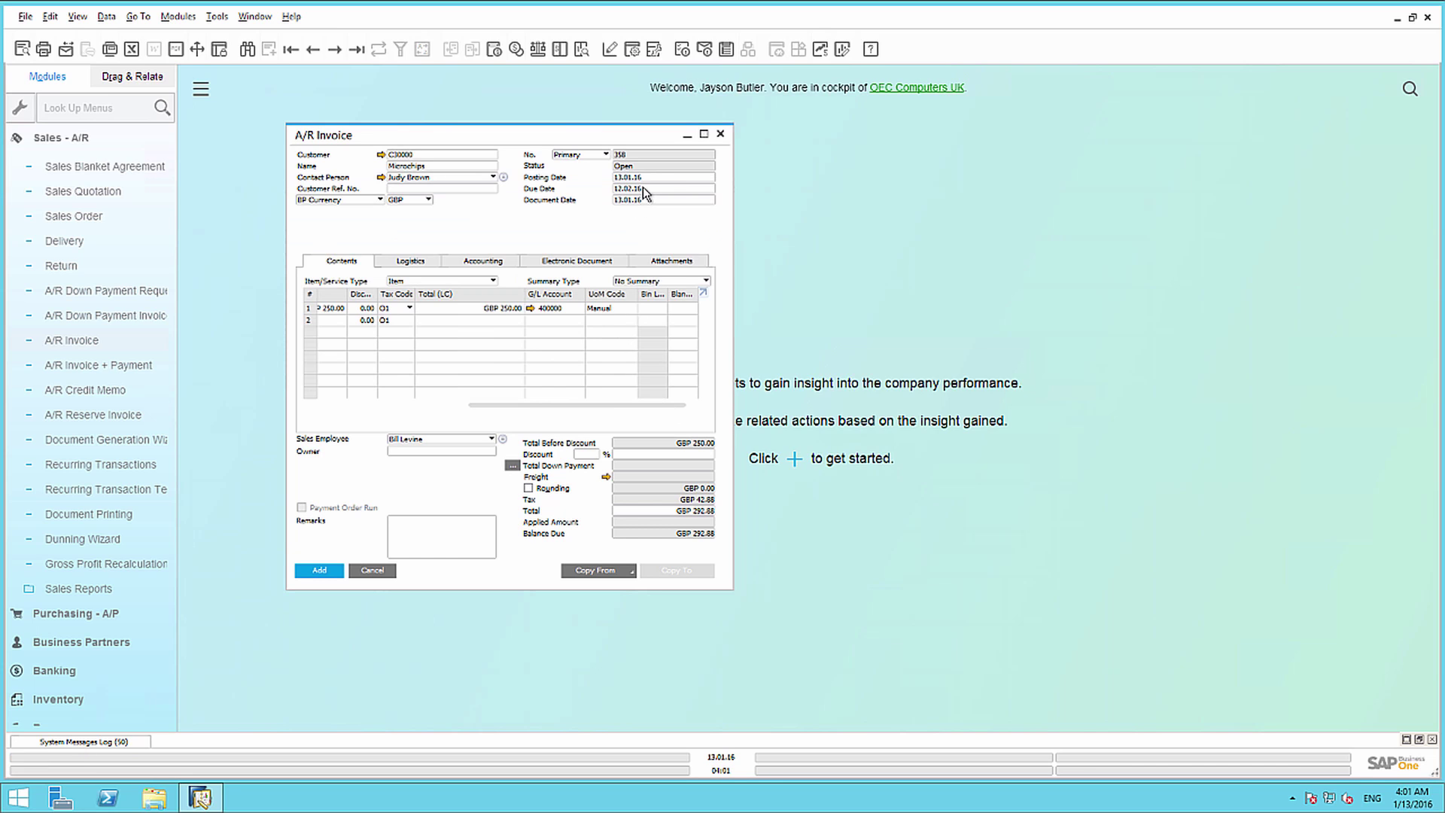
# Step: Add the invoice despite the credit limit warning and display invoice 358
pyautogui.click(317, 569)
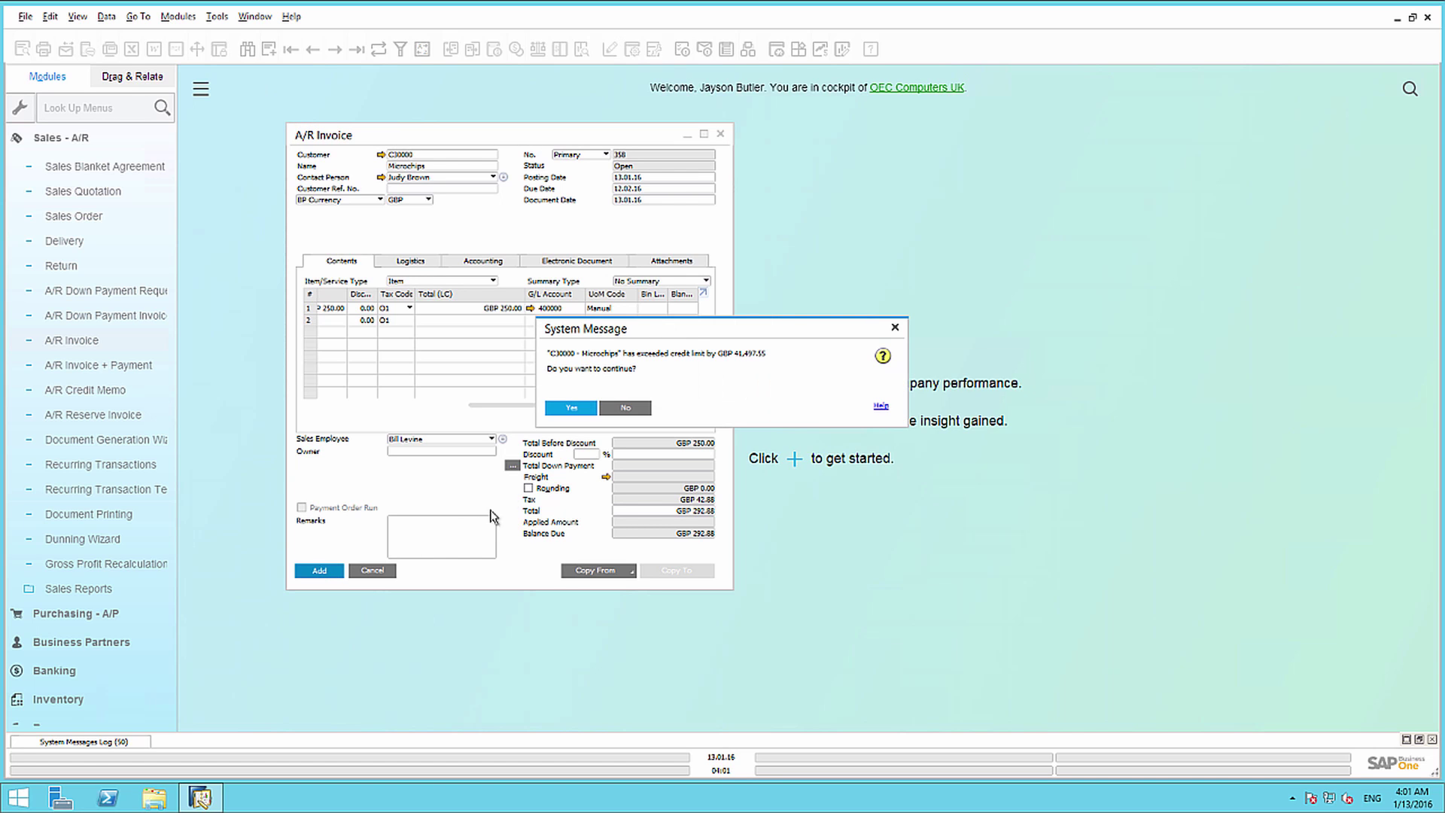
pyautogui.click(578, 408)
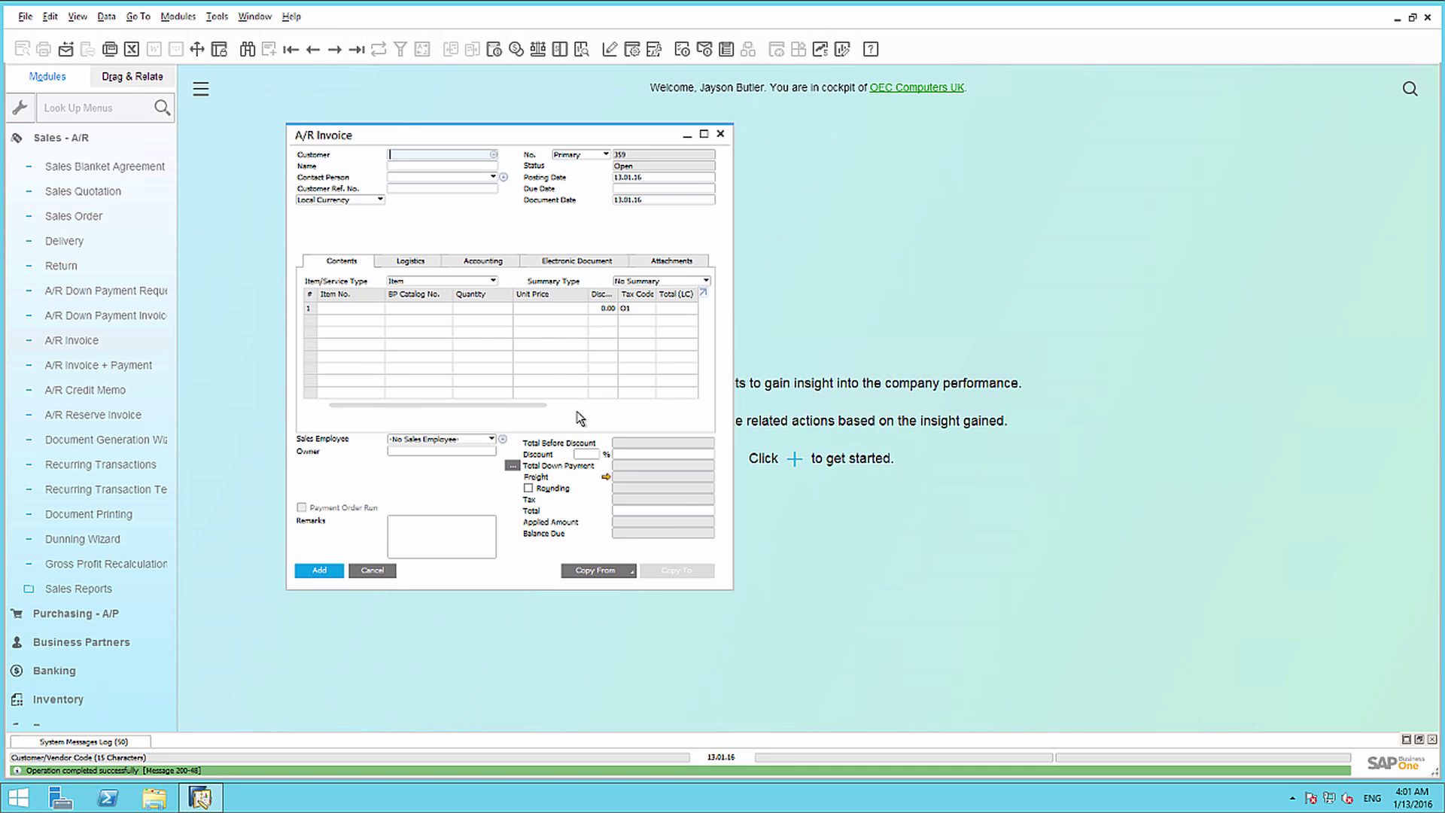
pyautogui.click(355, 51)
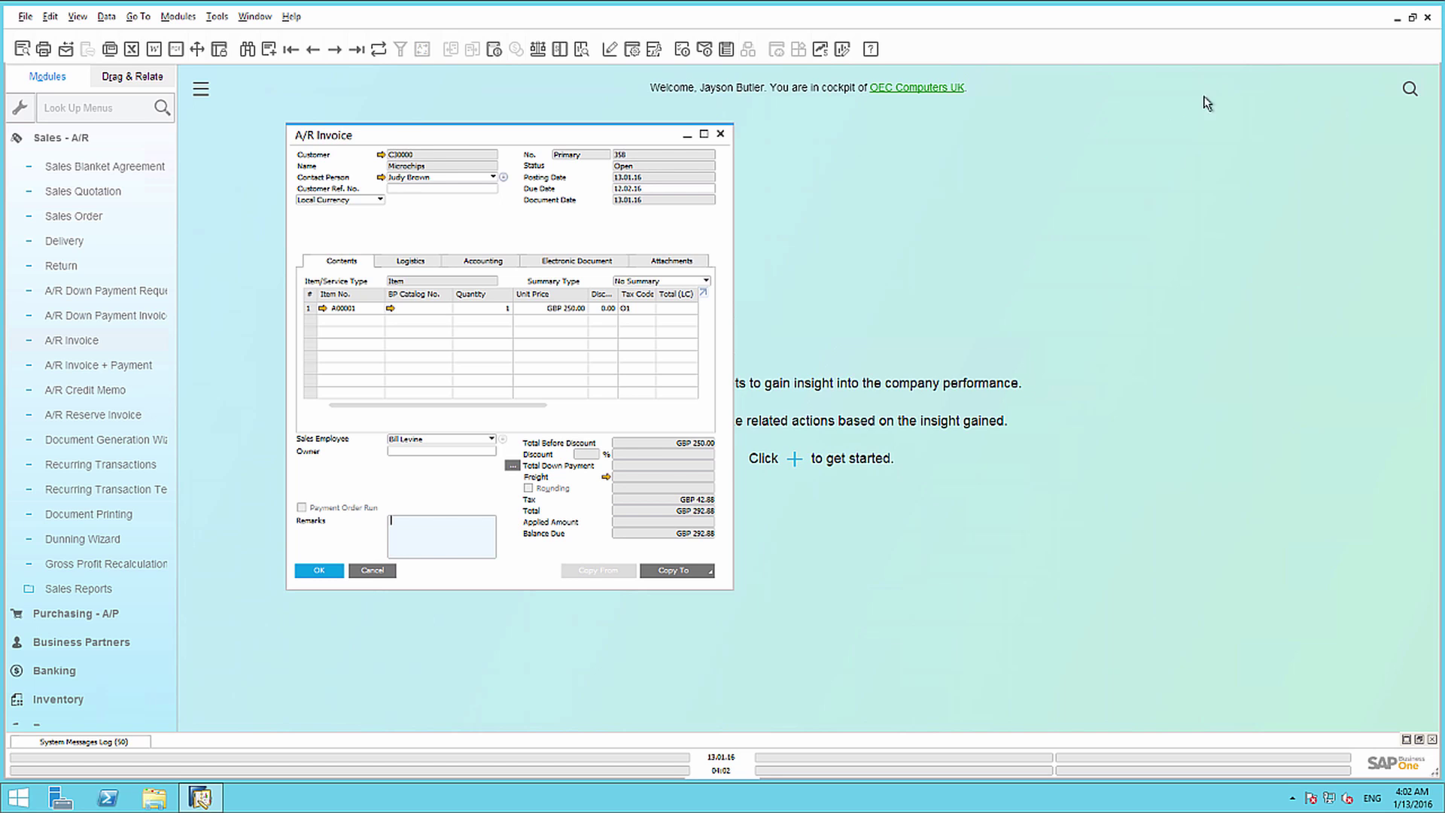
# Step: Open 13_001_000358_13012016 from the Desktop XML_Output folder in Notepad
pyautogui.click(1396, 17)
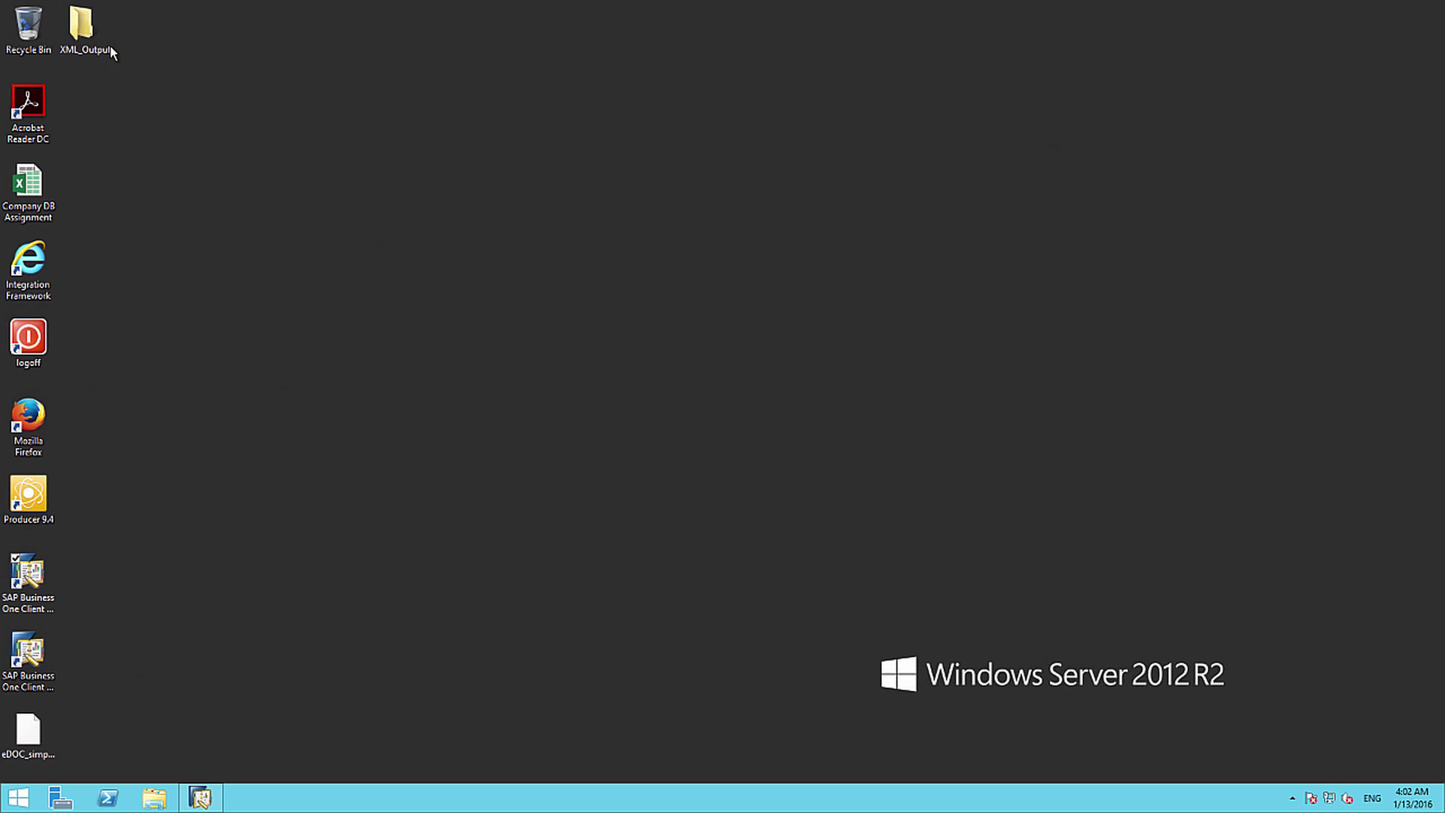
pyautogui.doubleClick(80, 33)
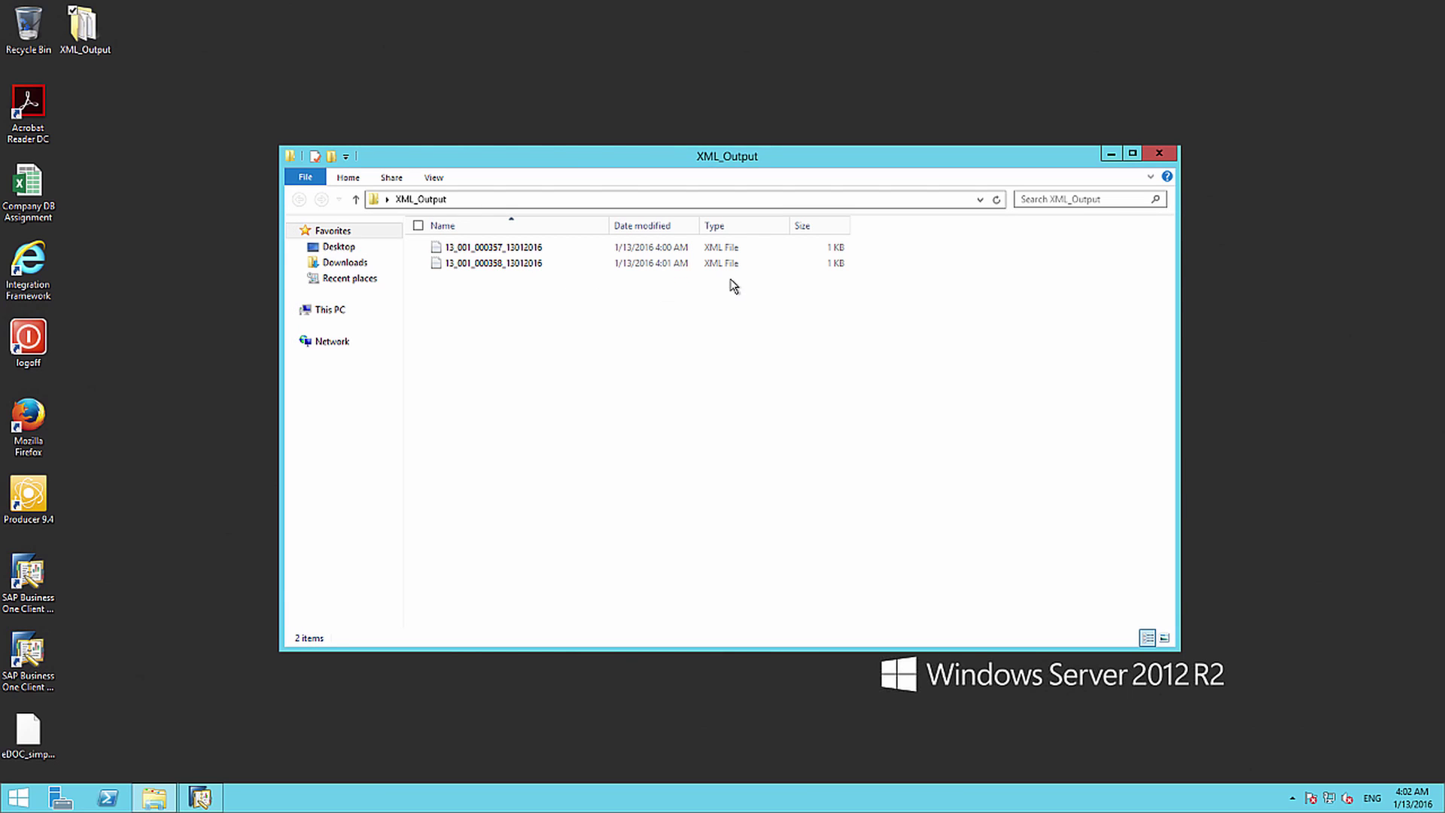
pyautogui.click(487, 267)
pyautogui.doubleClick(489, 264)
pyautogui.rightClick(602, 262)
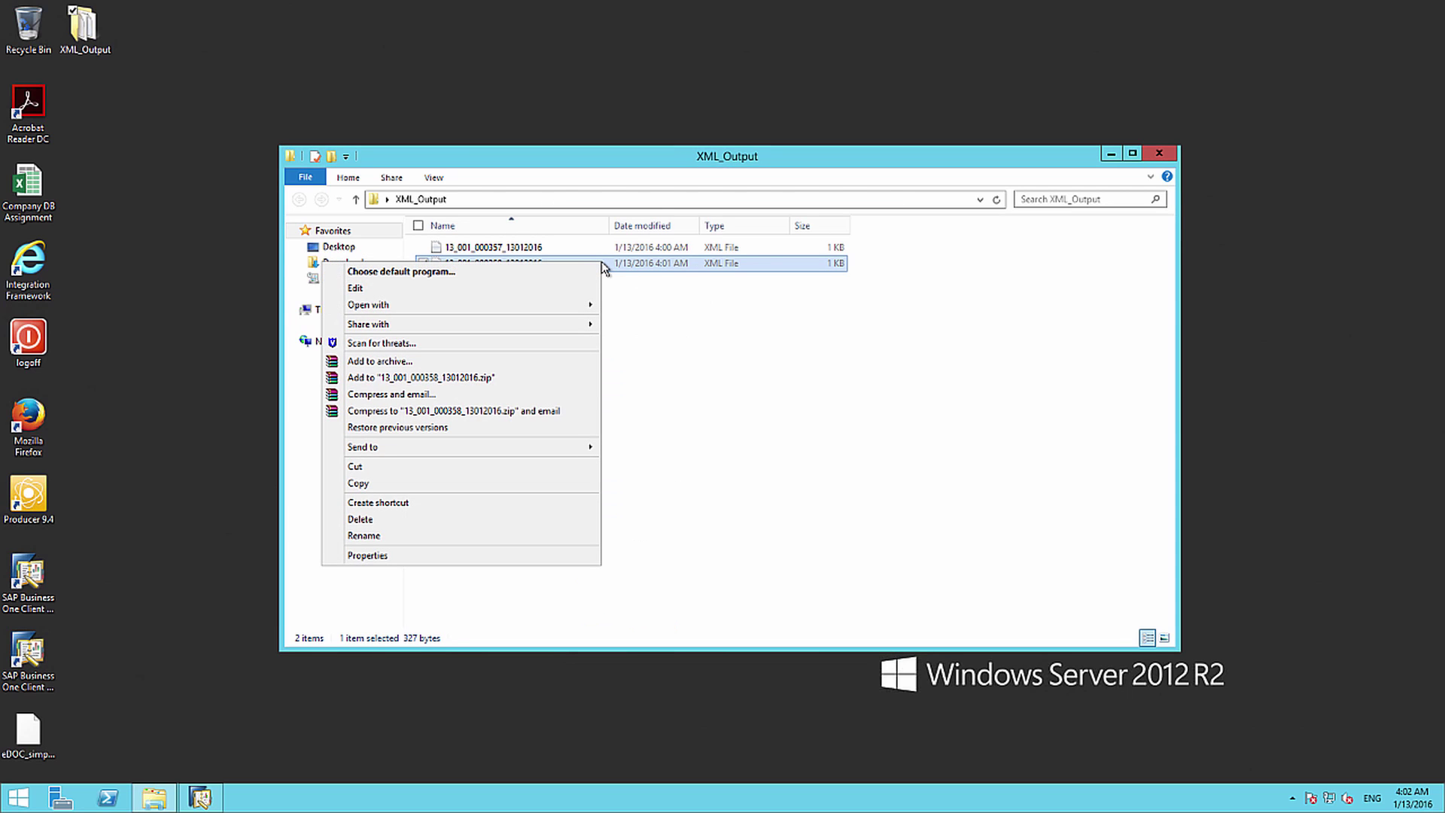
pyautogui.moveTo(582, 310)
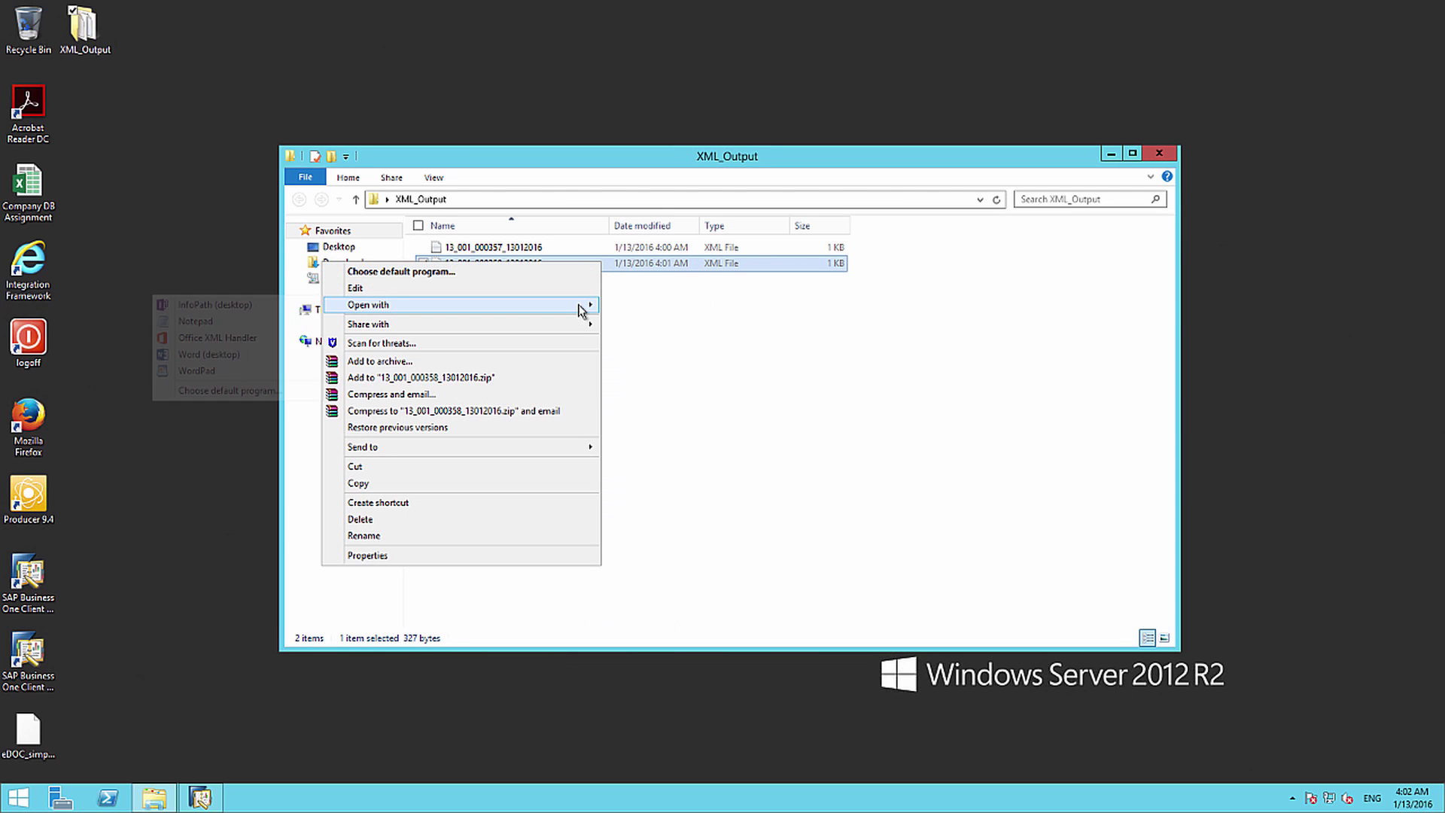
pyautogui.click(263, 321)
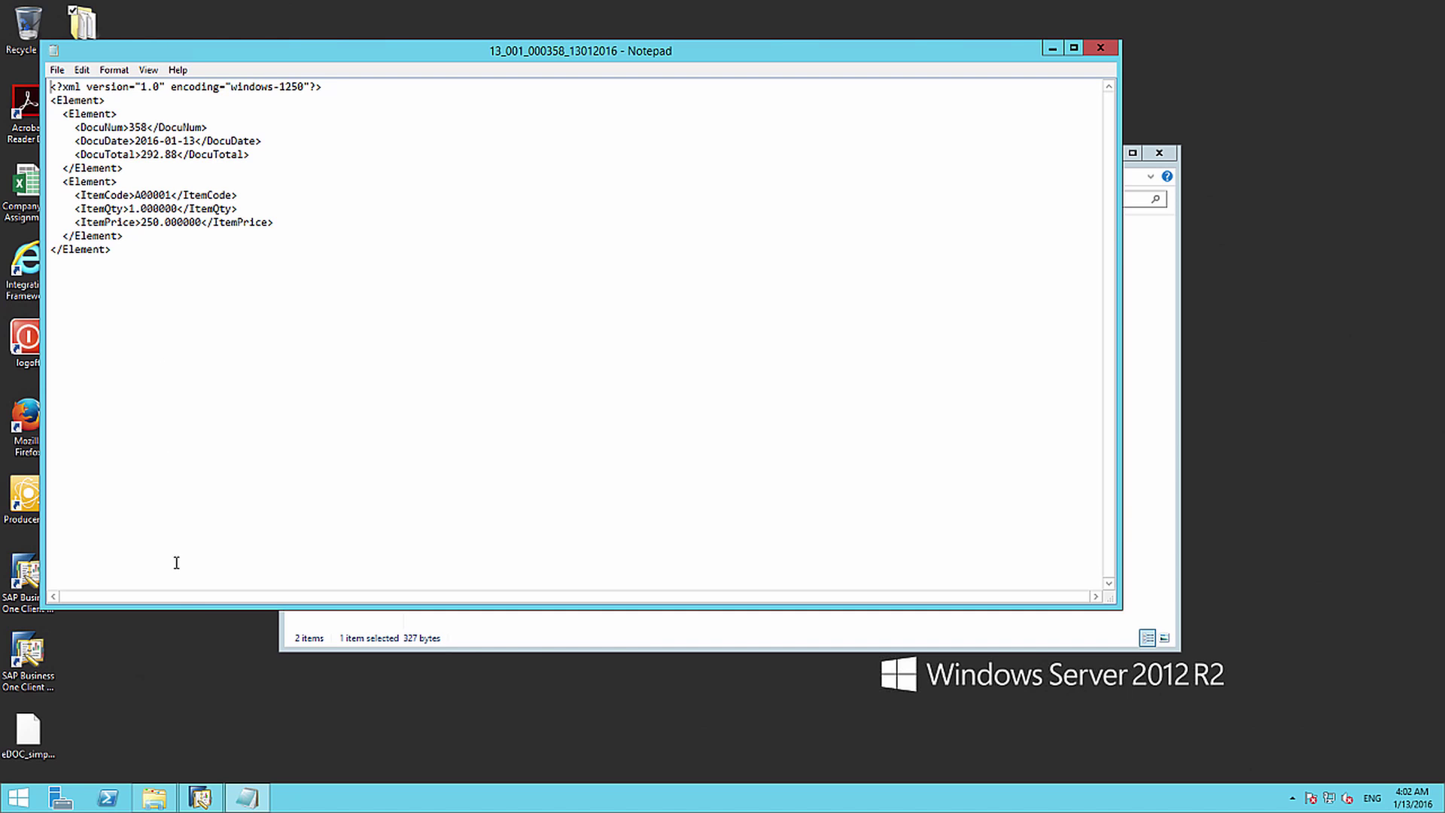
# Step: Back in SAP Business One, open the Electronic Document Monitor from the Reports menu
pyautogui.click(205, 799)
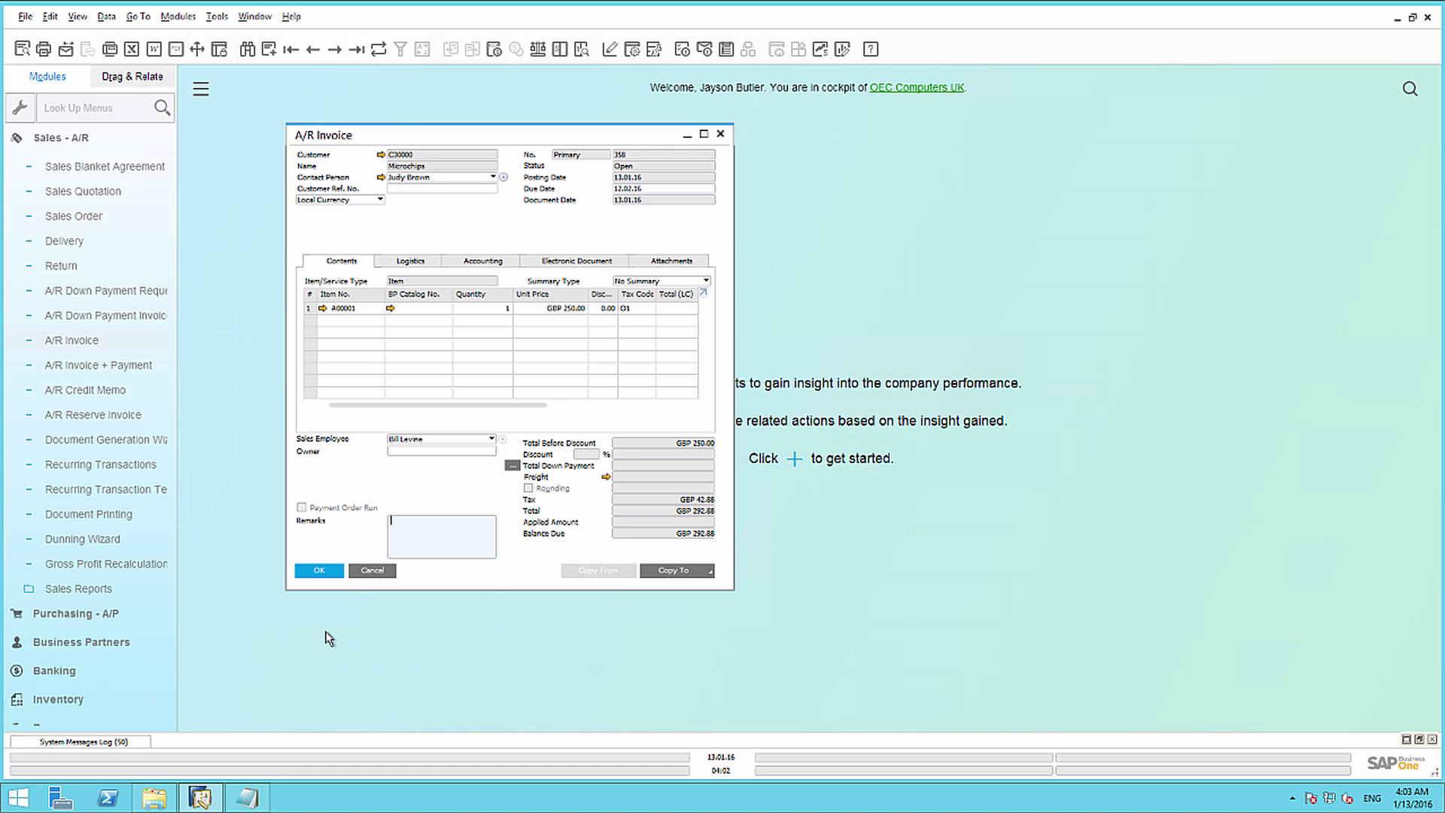
pyautogui.click(71, 145)
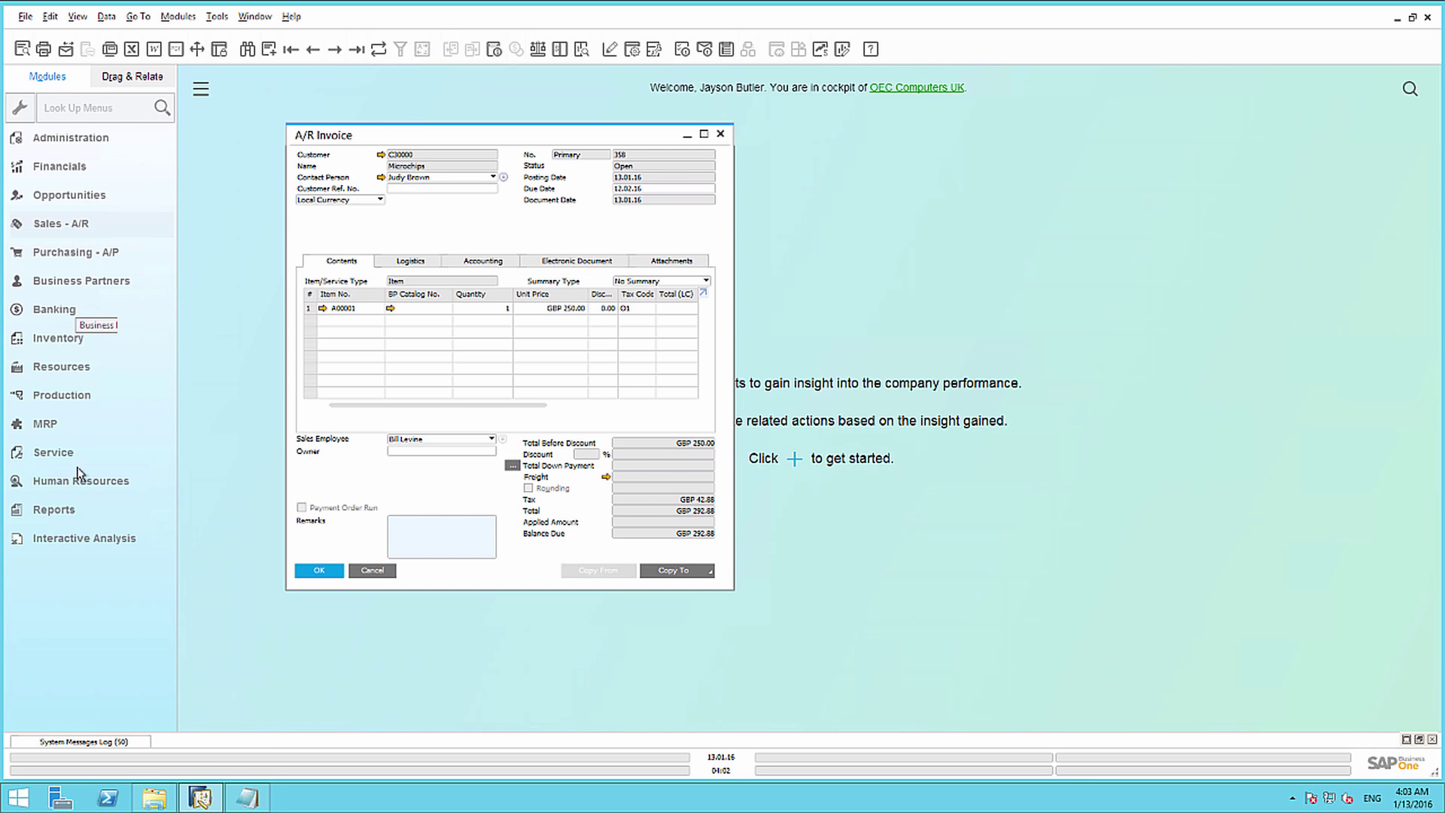
pyautogui.click(59, 510)
pyautogui.scroll(-2, 59, 510)
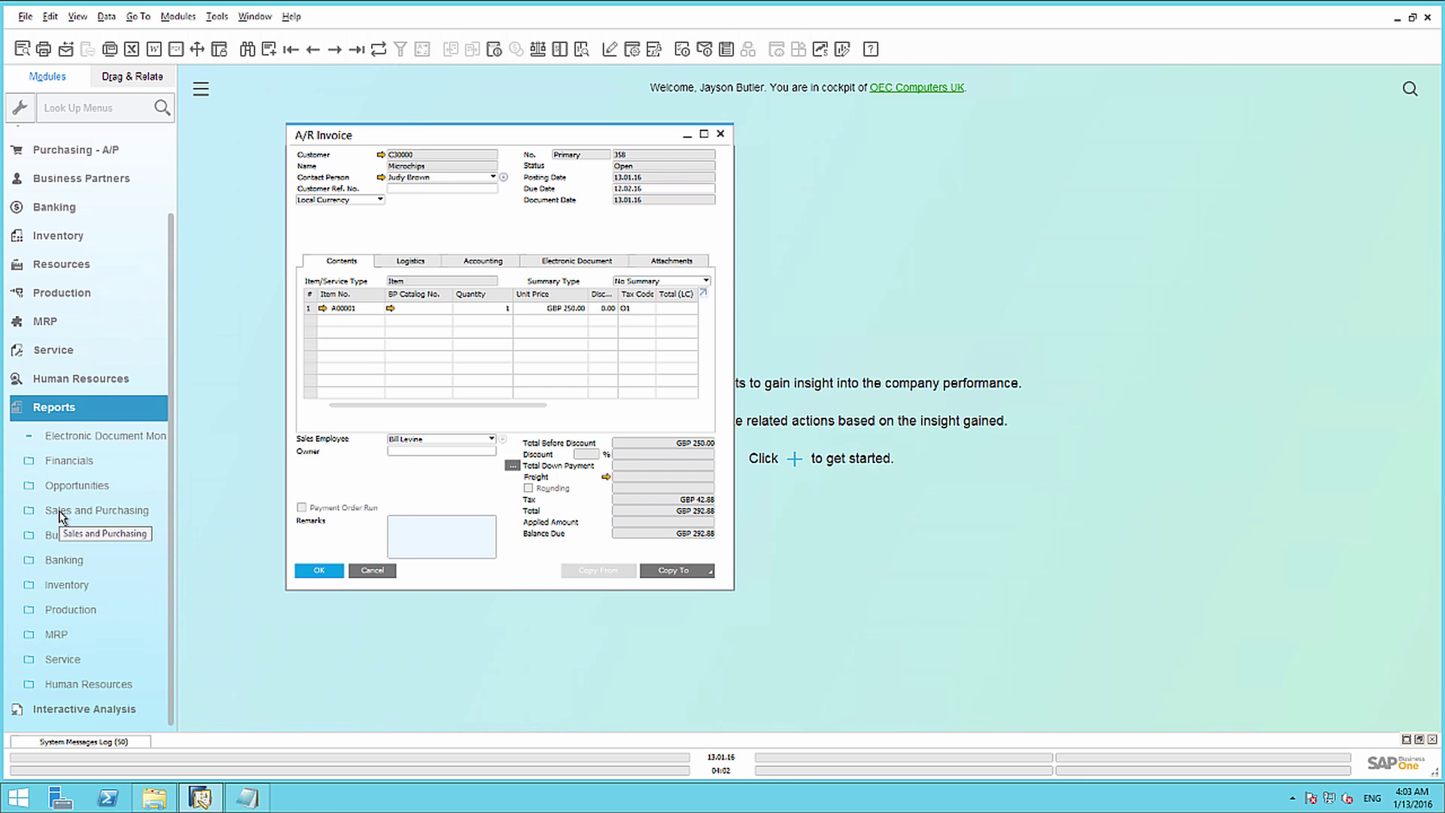
pyautogui.click(113, 435)
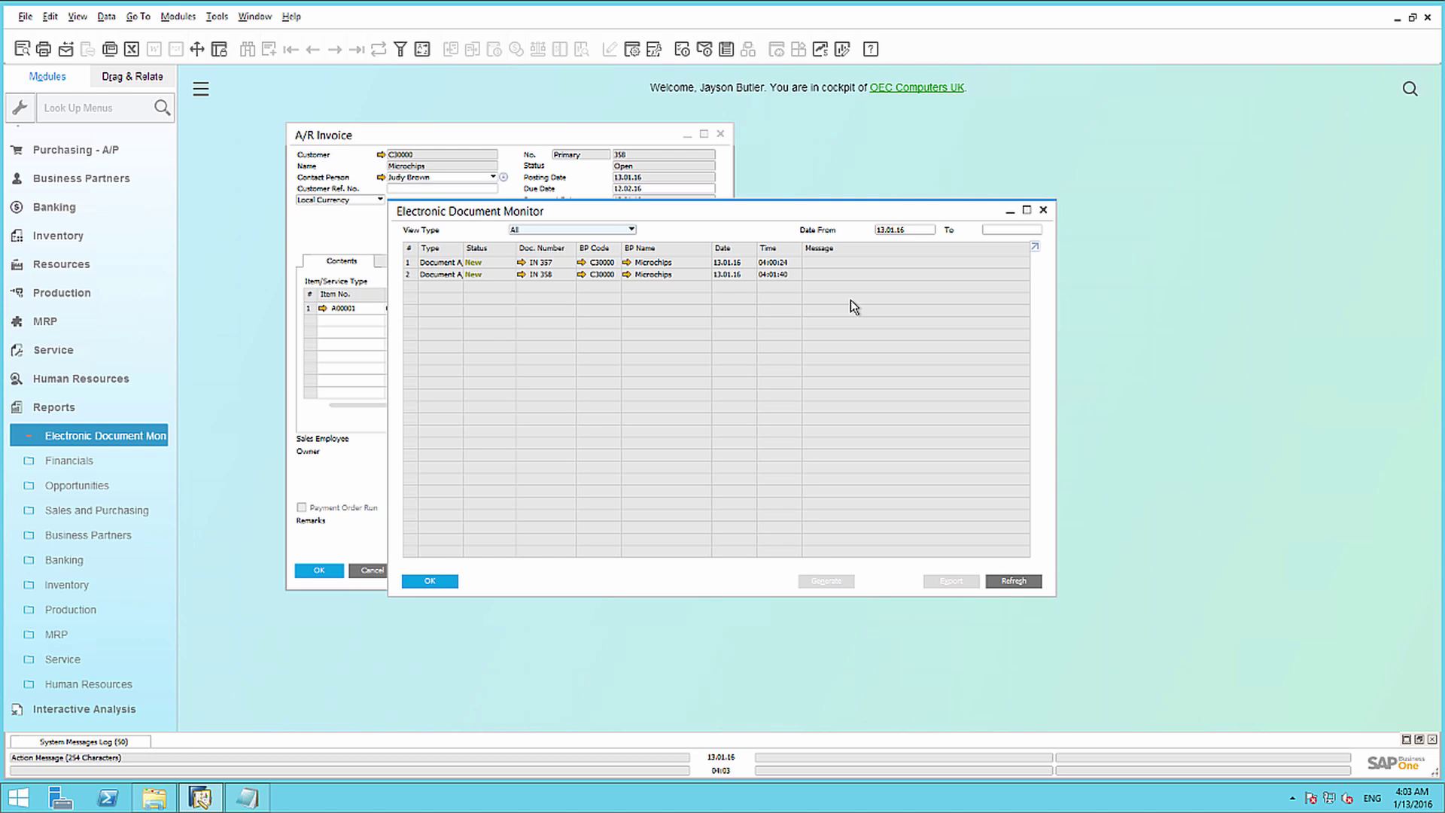
# Step: Select invoice IN 358 for Microchips in the Electronic Document Monitor
pyautogui.click(409, 277)
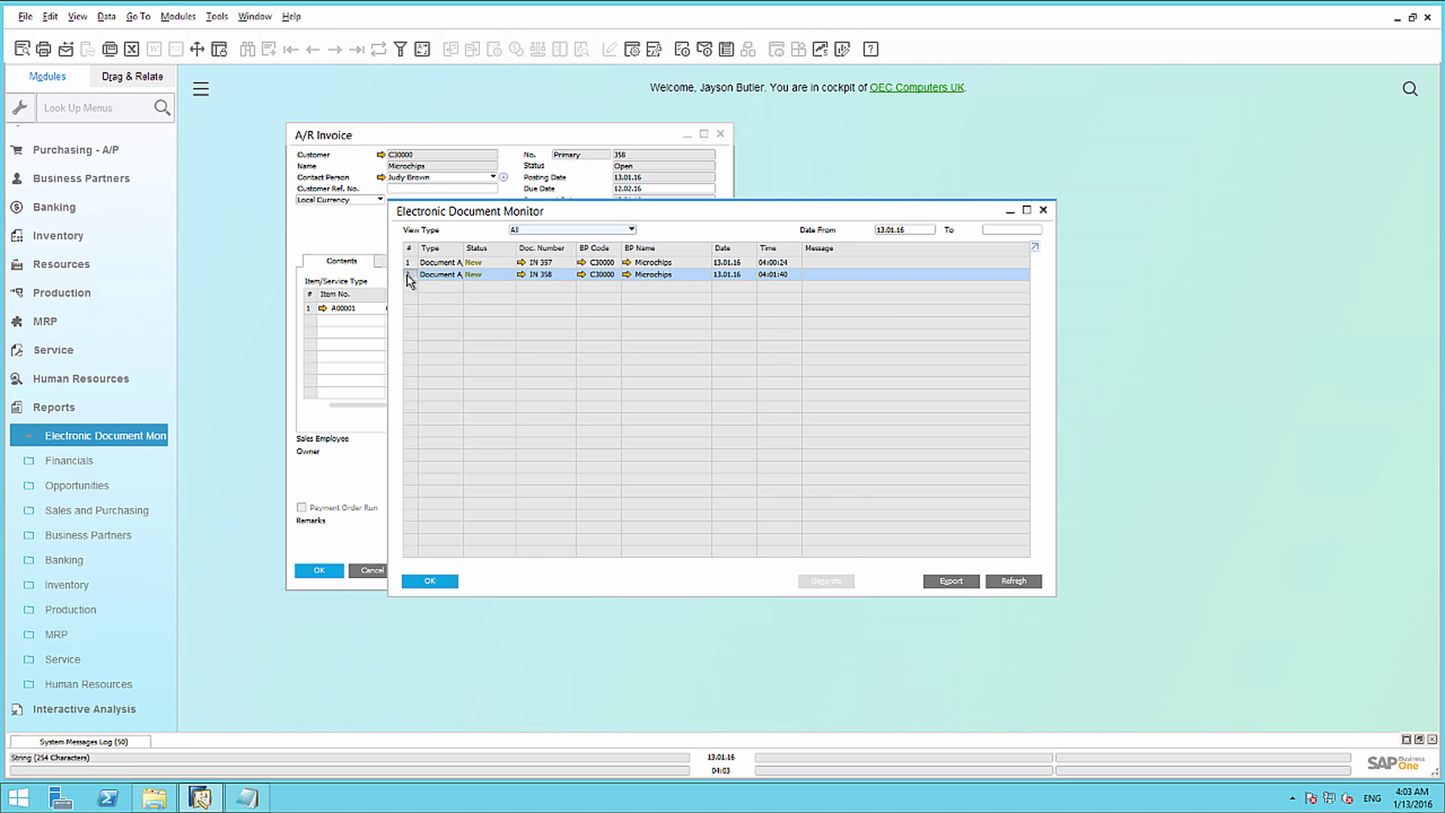